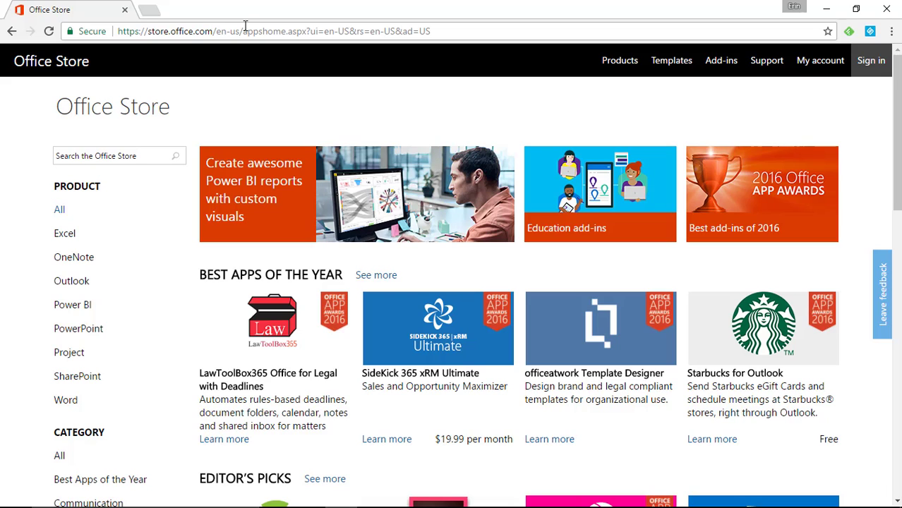
- Search the Power BI visuals in the Office Store for "Play axis" and add the Play Axis (Dynamic Slicer) visual
left_click(79, 310)
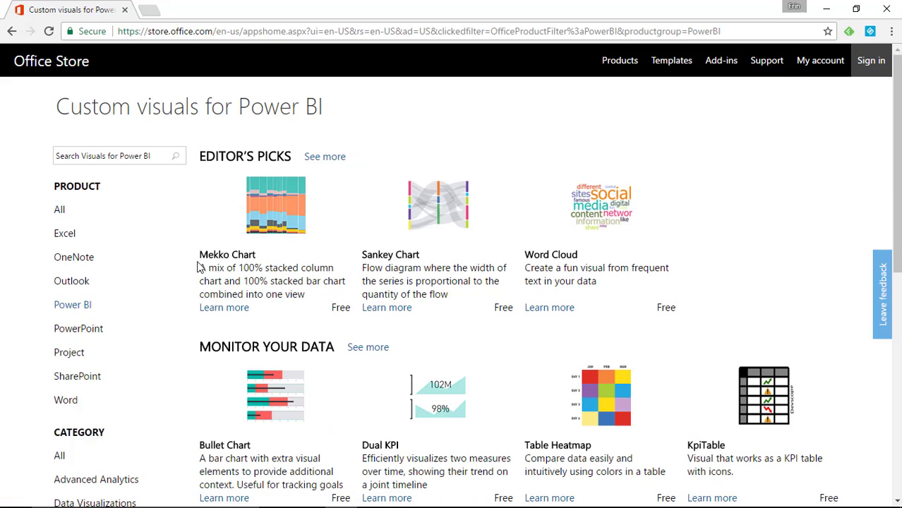
left_click(138, 159)
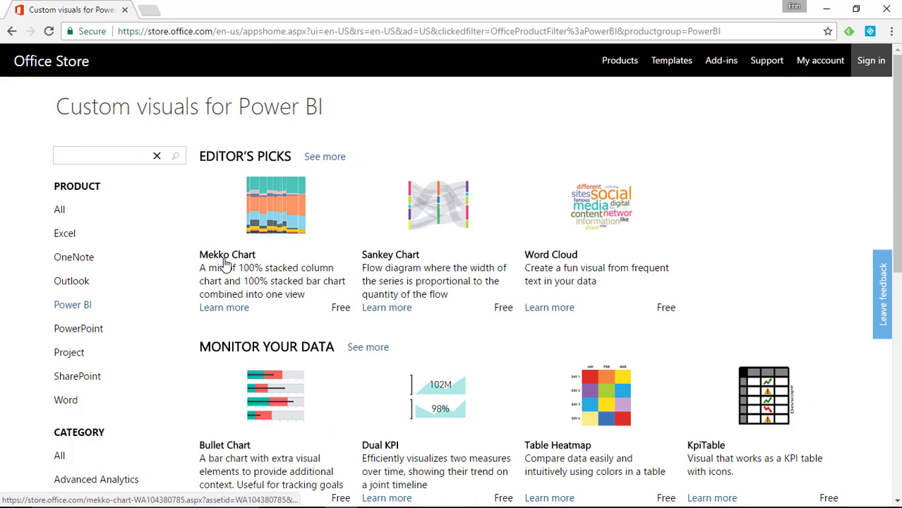
type("Pla")
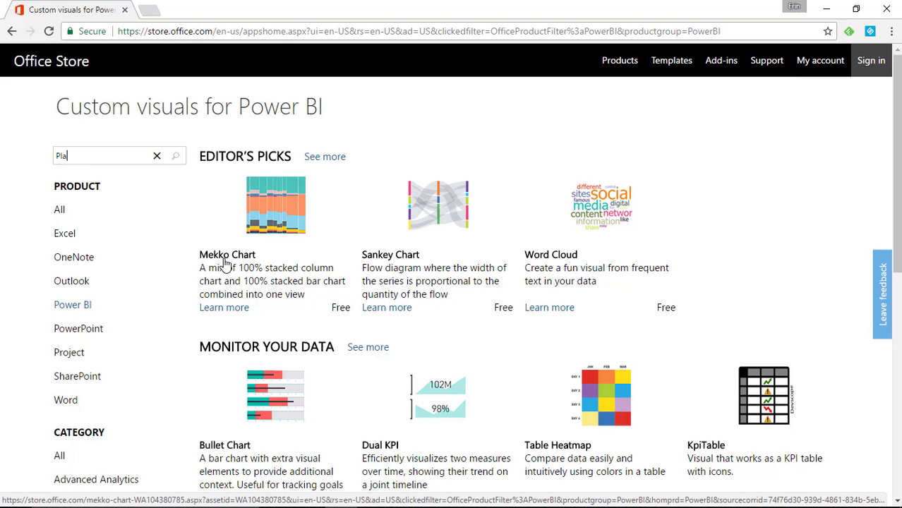
type("y axis")
key("Return")
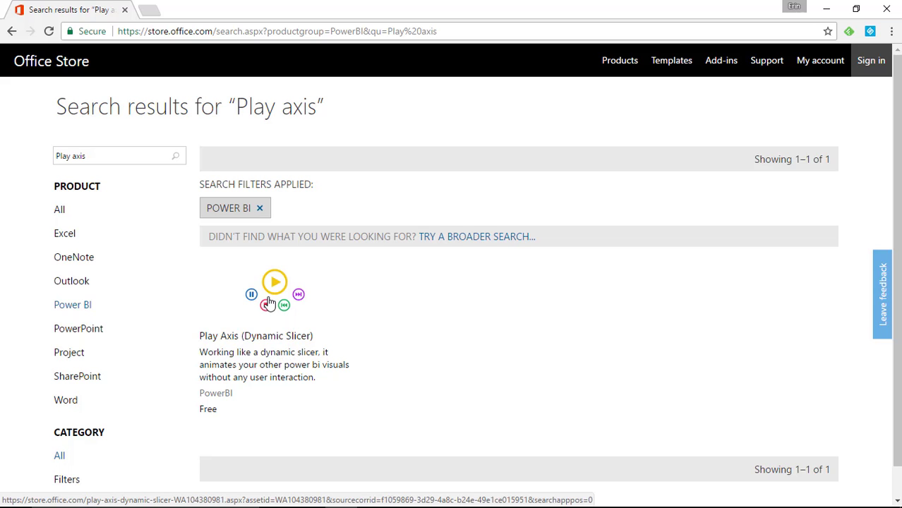
left_click(274, 368)
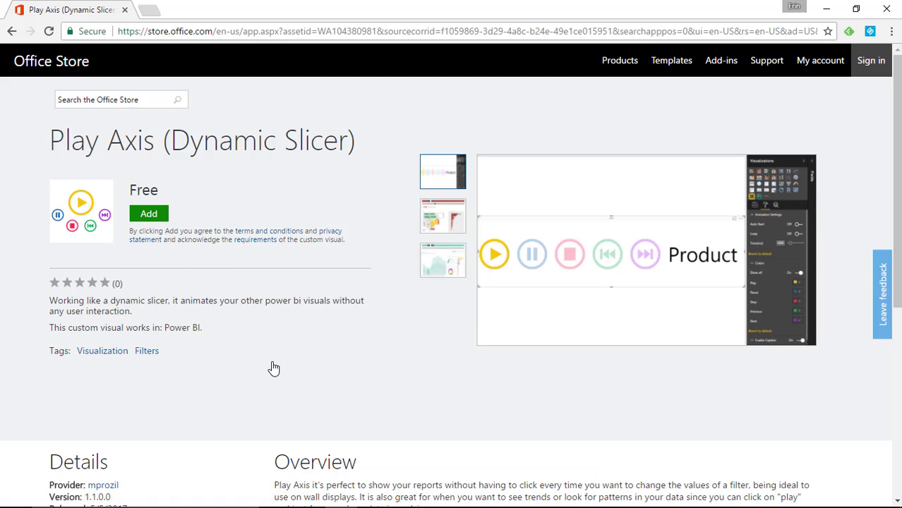
left_click(149, 216)
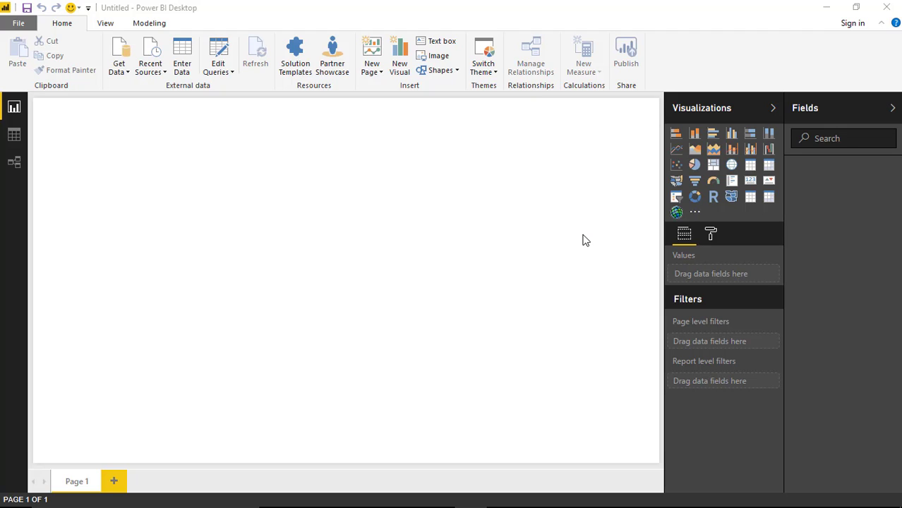
- In Power BI Desktop, load the Sales table from the Excel workbook Sales By Employee.xlsx in the Power BI Custom Visuals Data folder
left_click(117, 71)
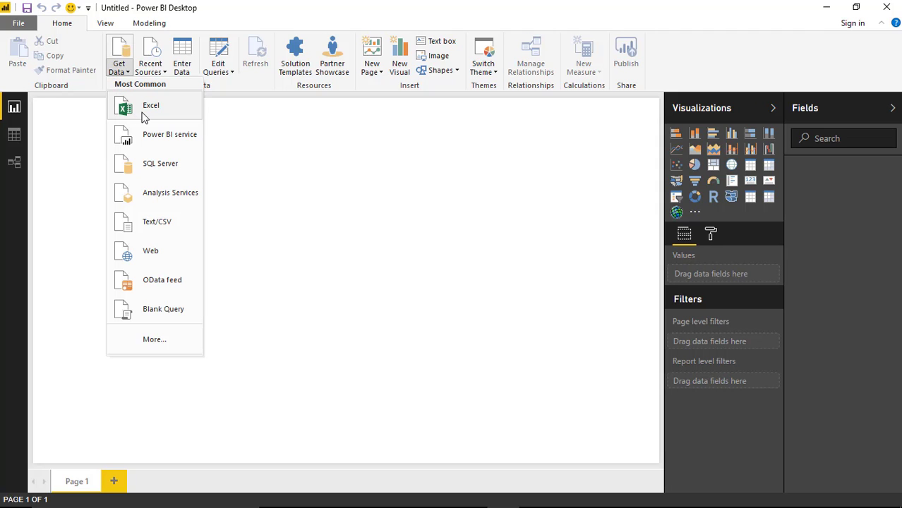
left_click(150, 113)
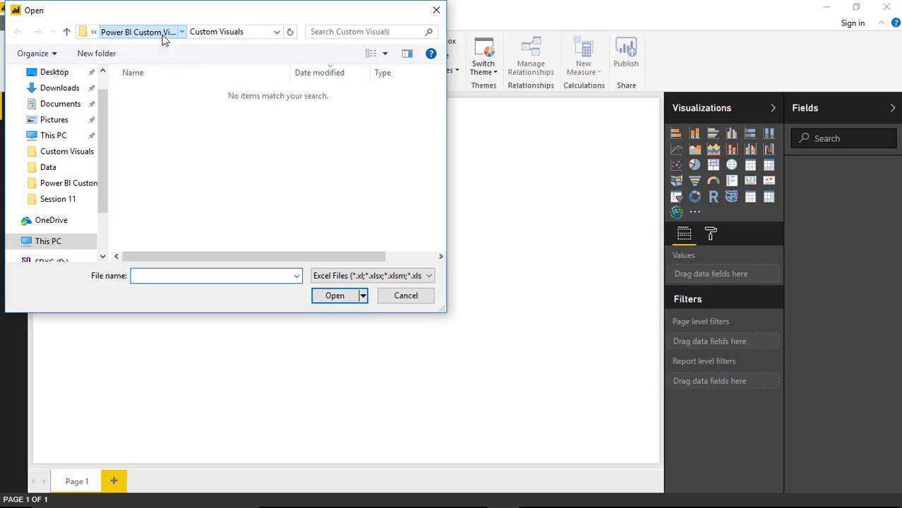
left_click(162, 39)
double_click(195, 106)
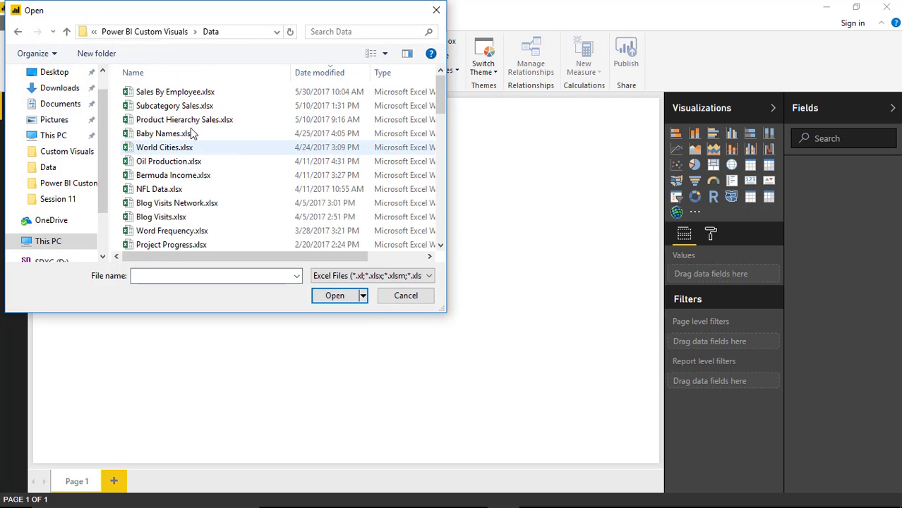
double_click(187, 97)
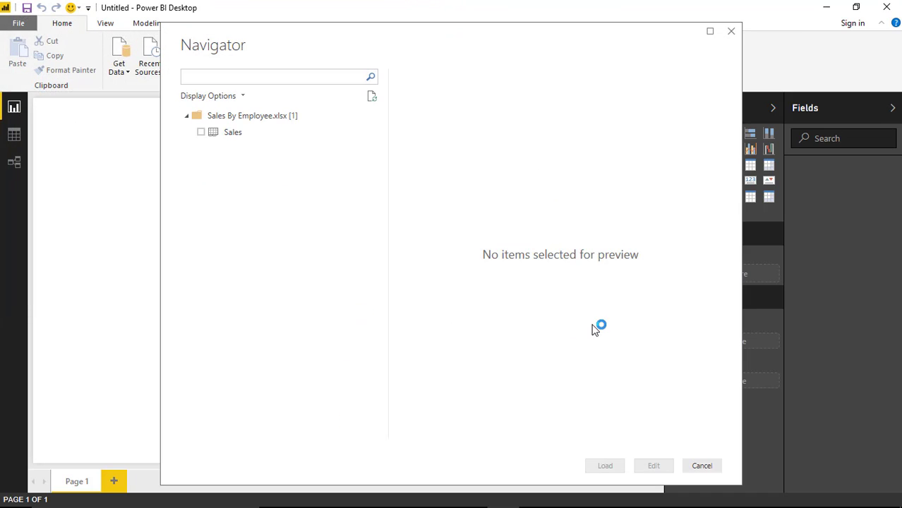
left_click(202, 133)
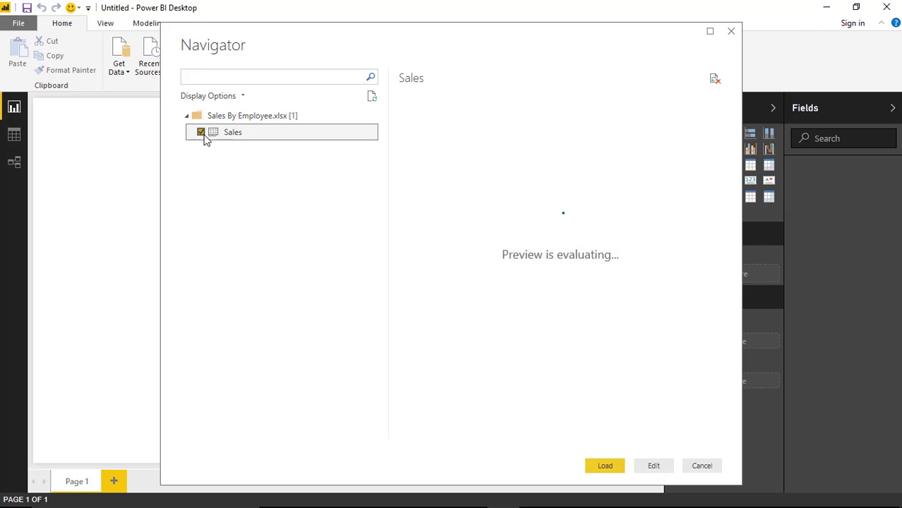
left_click(605, 467)
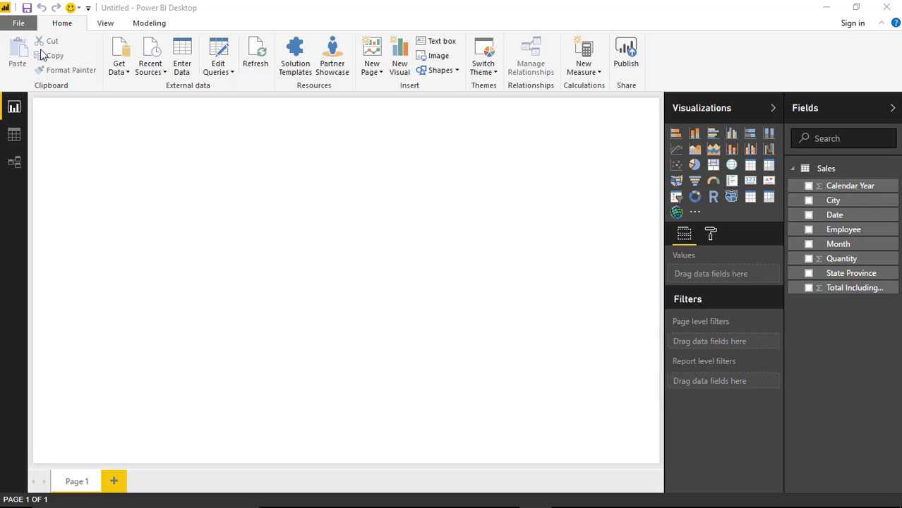
- Check in the preview features options whether the Shape map visual is enabled, leaving the settings as they are
left_click(19, 26)
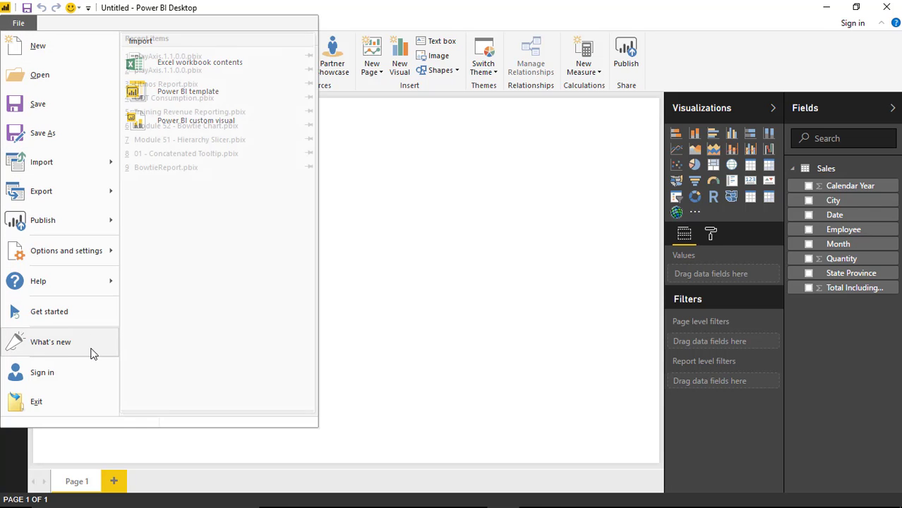
mouse_move(90, 258)
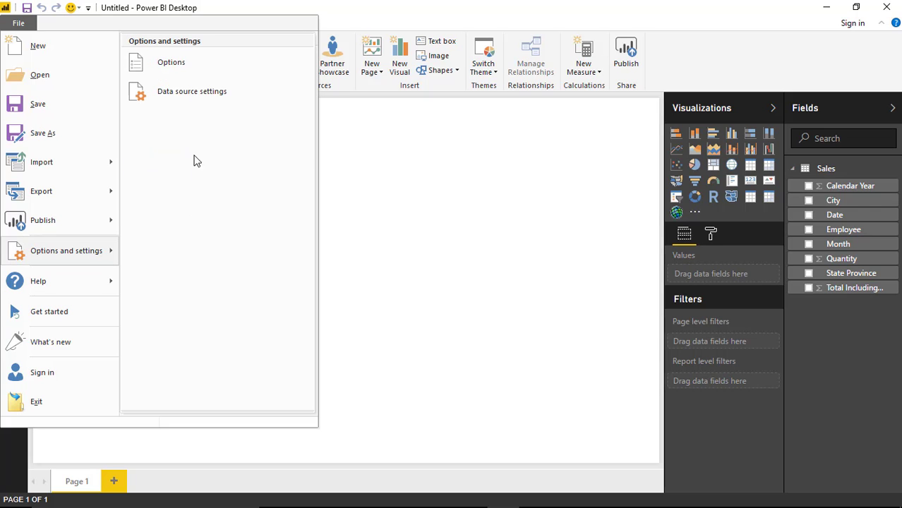
left_click(187, 63)
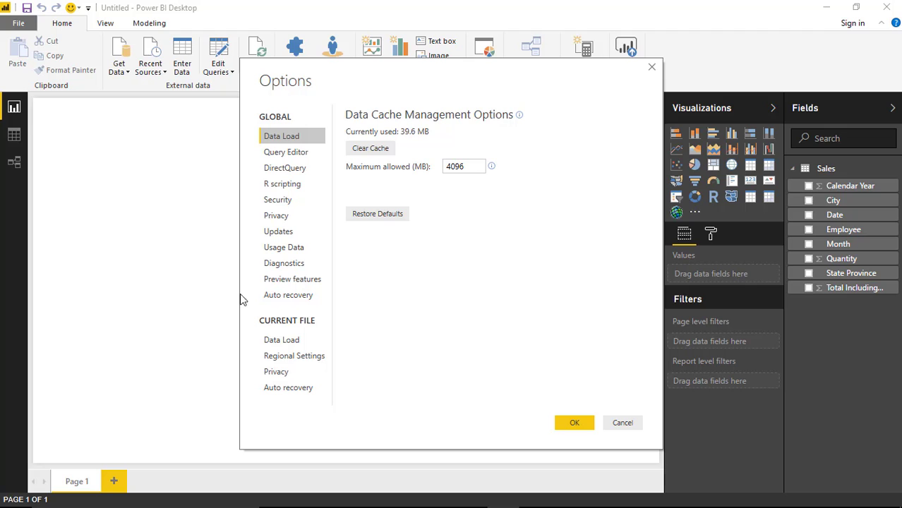
left_click(288, 282)
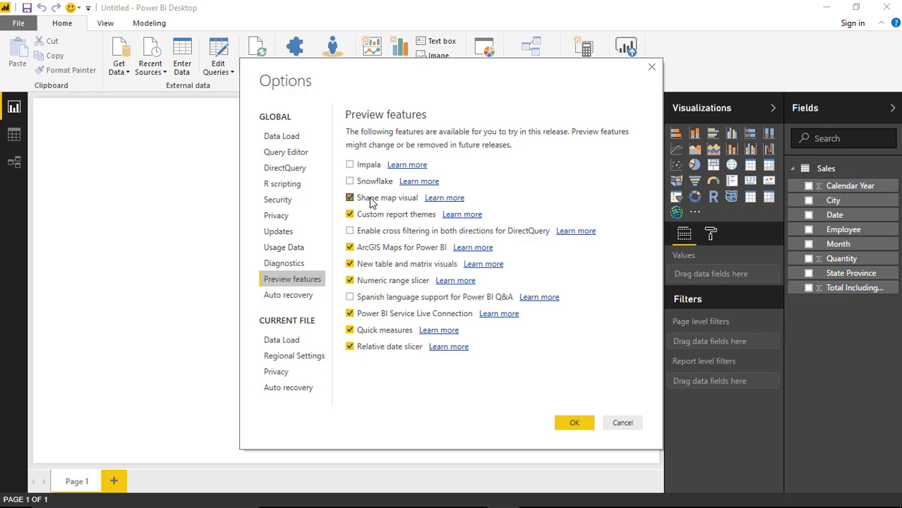
left_click(613, 421)
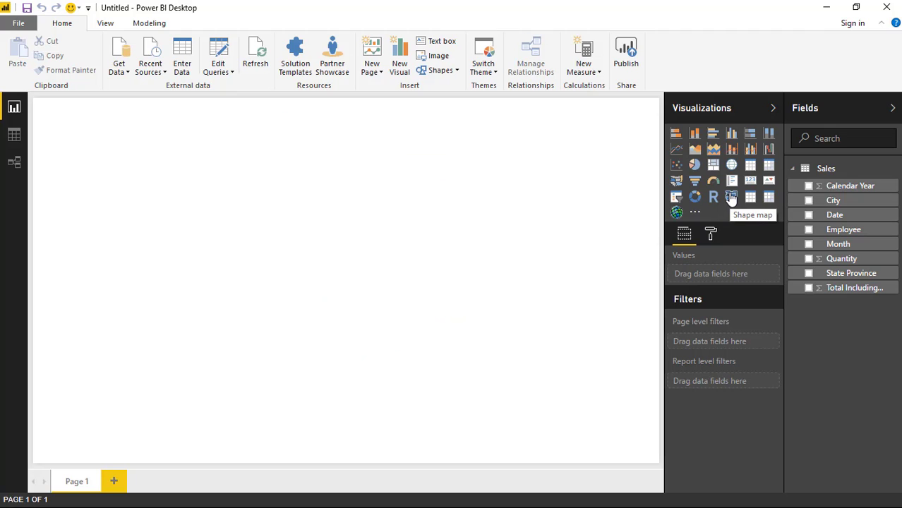
- Add a Shape map with State Province as the location and Total Including Tax as the color saturation
left_click(731, 199)
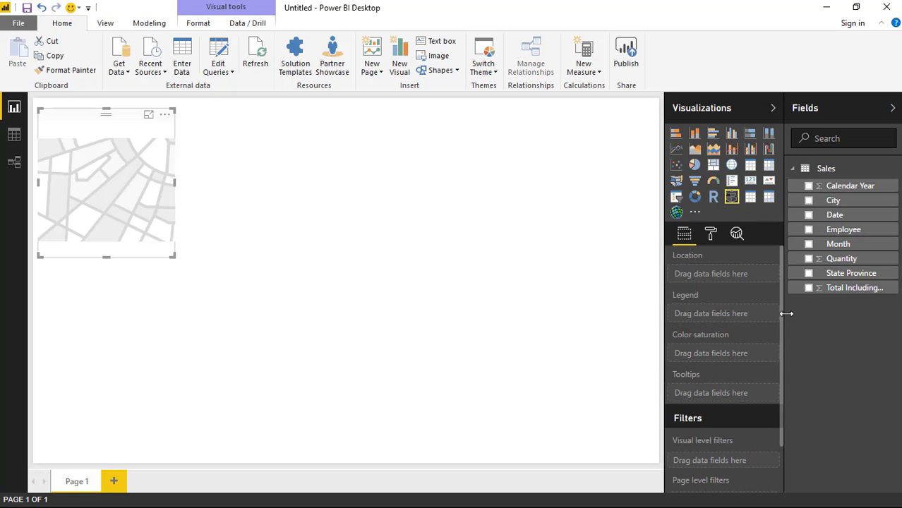
left_click(808, 274)
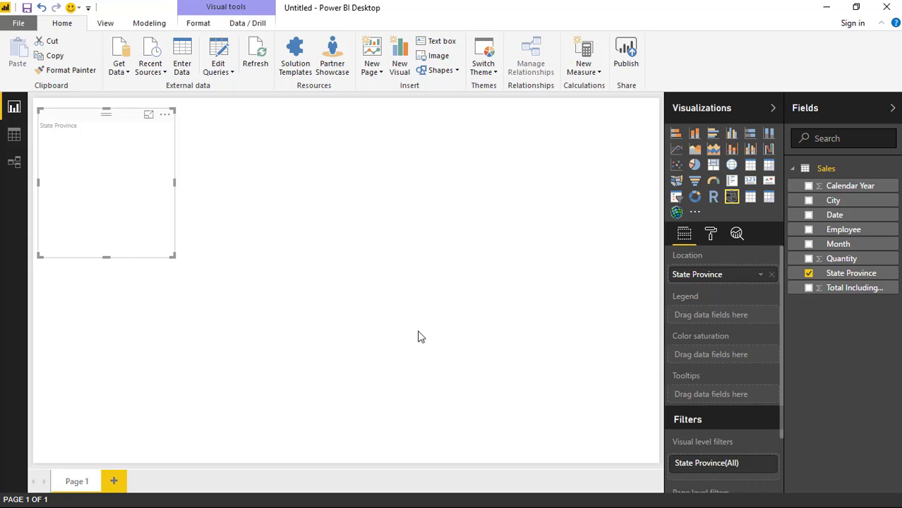
left_click(809, 288)
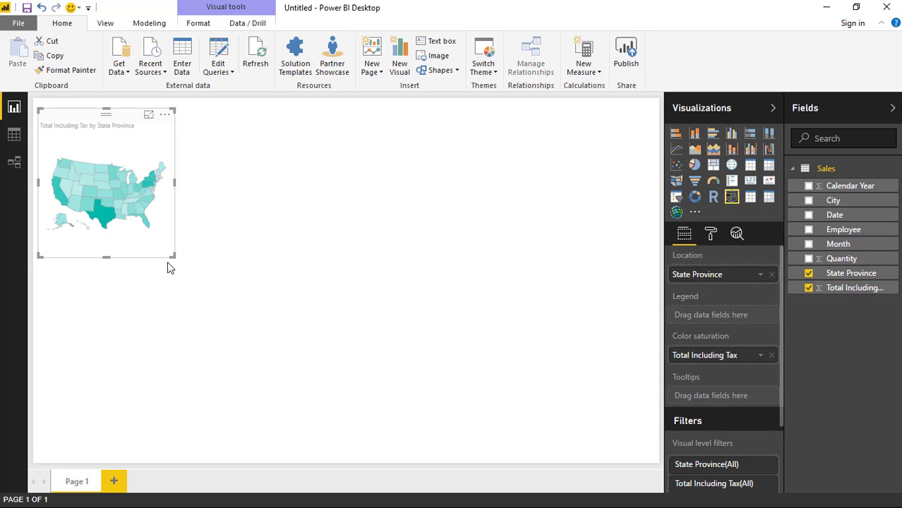
- Move the shape map to the report page's upper-right corner and enlarge it toward the lower left
left_click_drag(136, 127, 552, 113)
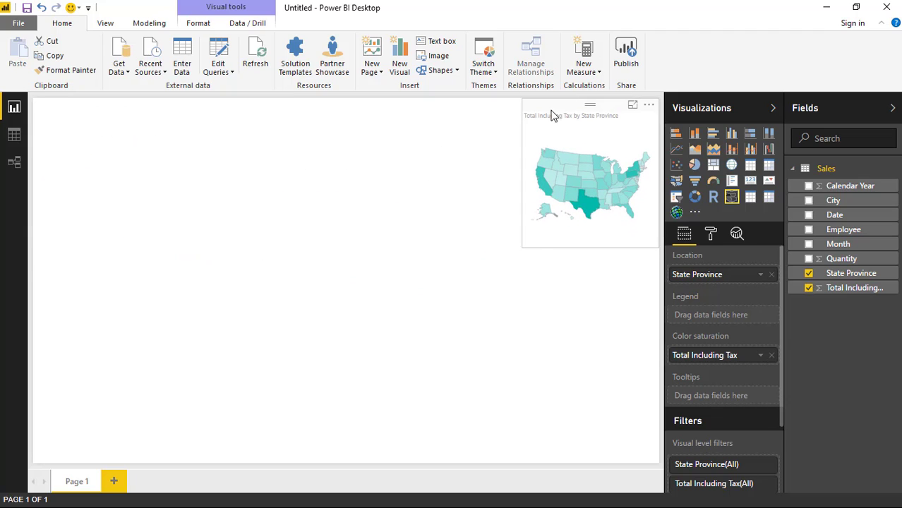
left_click(521, 248)
left_click(534, 241)
left_click_drag(523, 248, 396, 285)
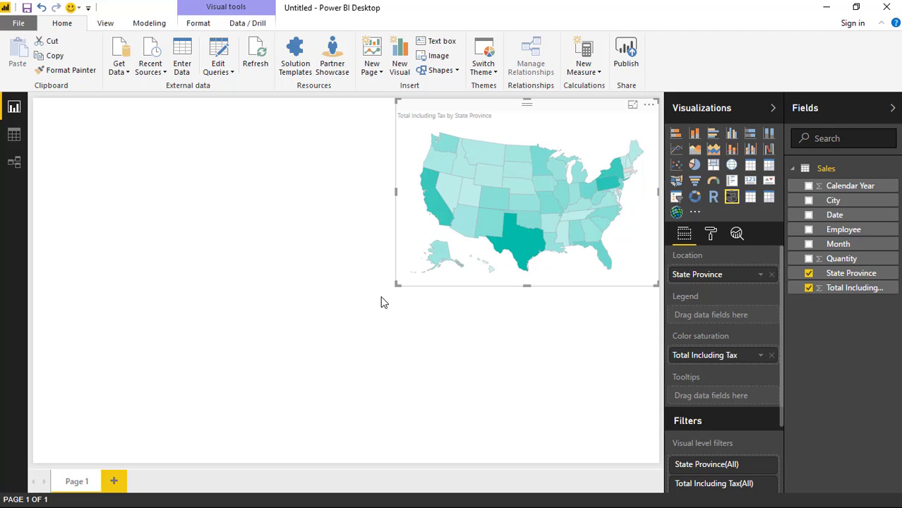
left_click(427, 357)
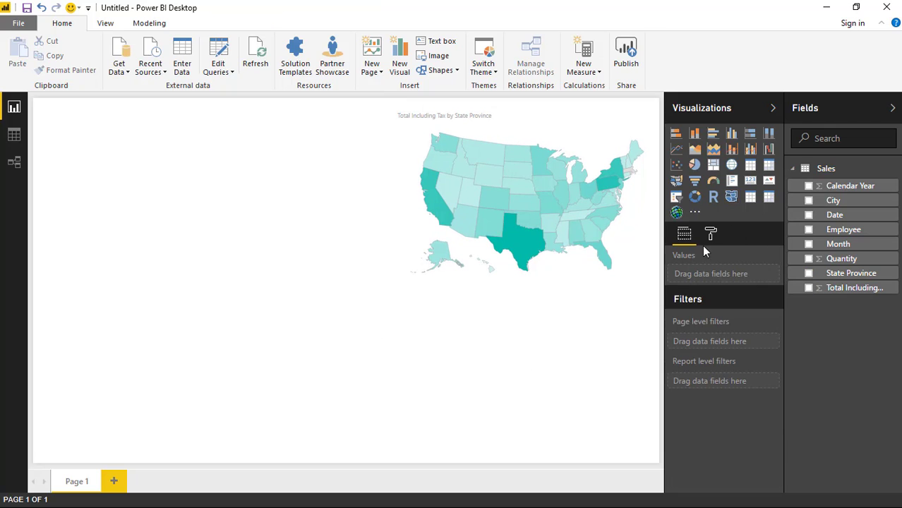
- Add a stacked column chart of Total Including Tax by Employee and enlarge it across the lower-left part of the report page
left_click(695, 133)
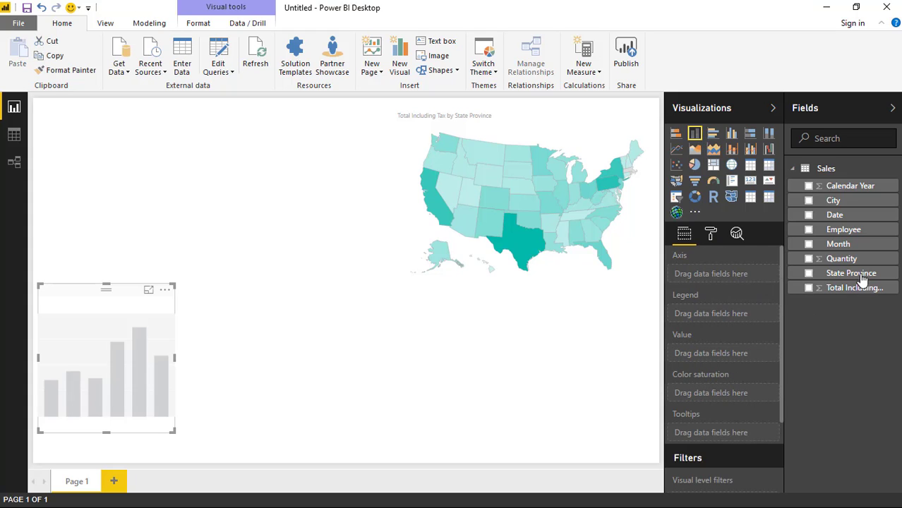
left_click(809, 230)
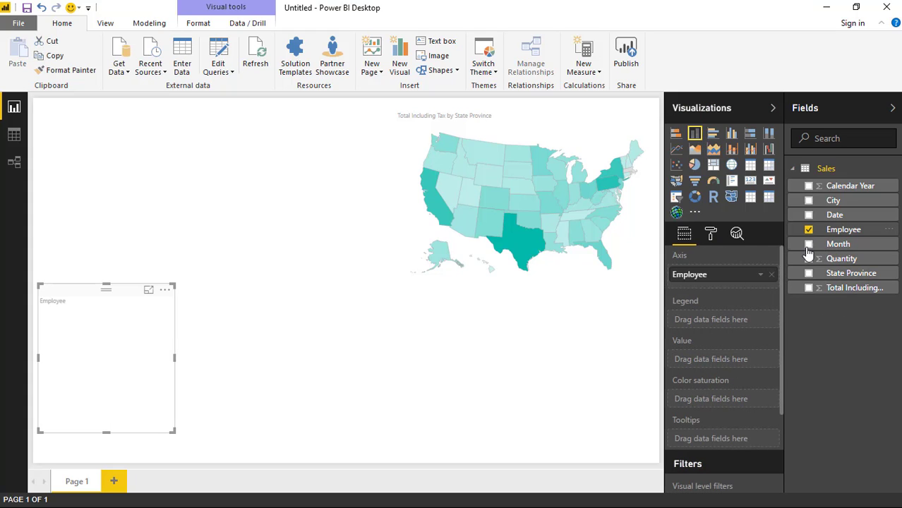
left_click(809, 288)
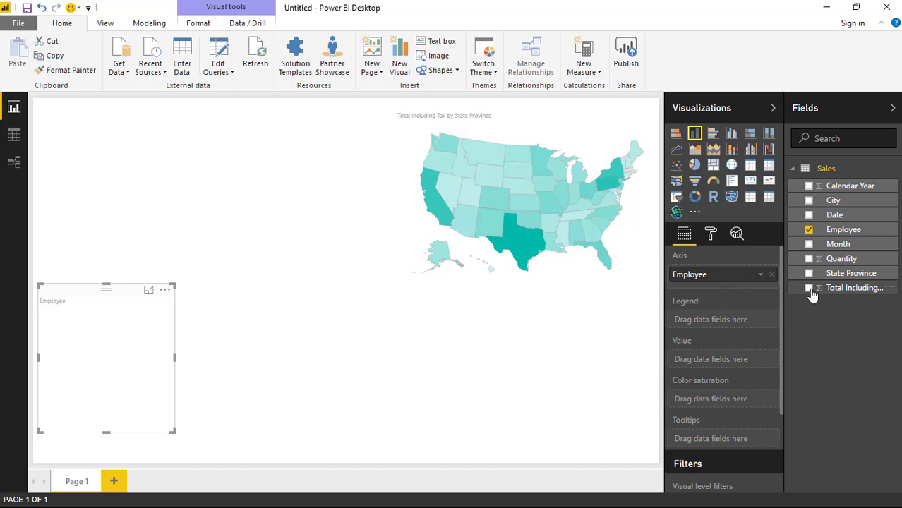
left_click_drag(175, 432, 332, 460)
left_click(332, 460)
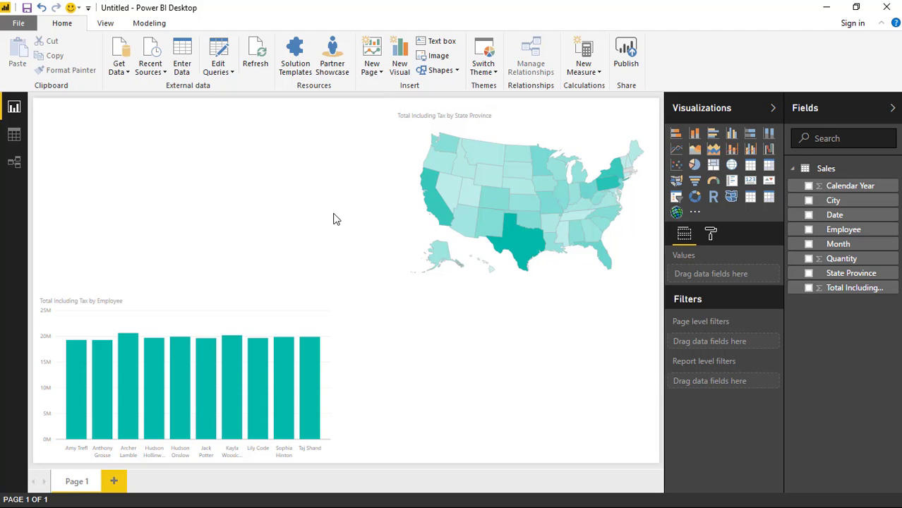
- Add a line chart of Total Including Tax by Month, sized to fill the lower-right part of the report page
left_click(676, 150)
left_click_drag(475, 428, 655, 458)
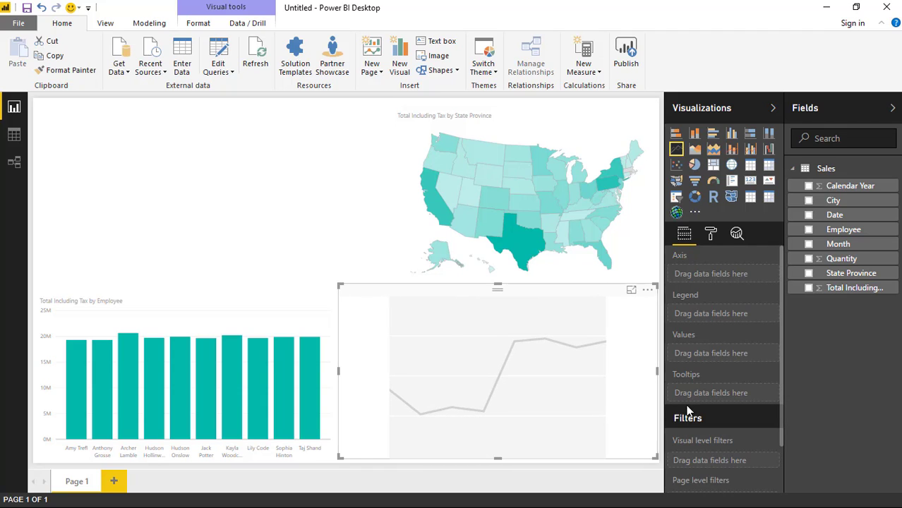
left_click(809, 289)
left_click(809, 244)
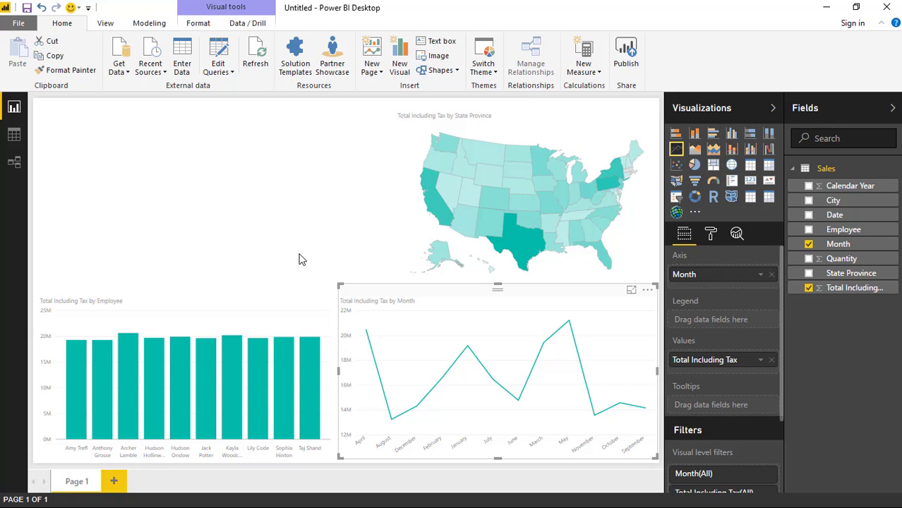
- Import the custom visual playAxis.1.1.0.0.pbiviz from the Custom Visuals folder inside Power BI Custom Visuals
left_click(696, 215)
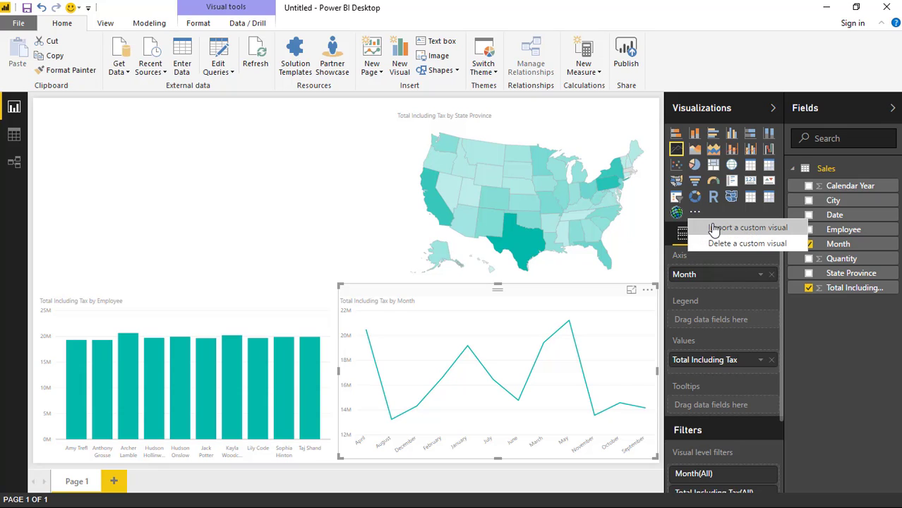
left_click(713, 228)
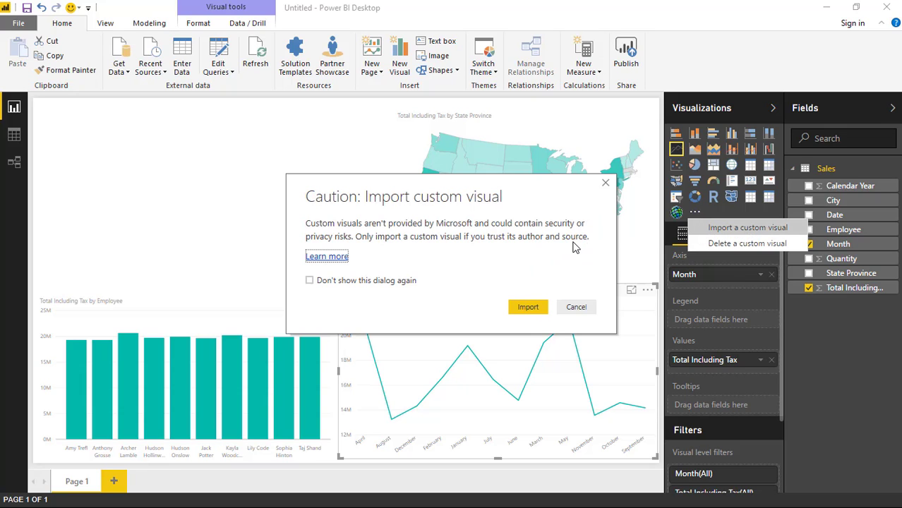
left_click(528, 307)
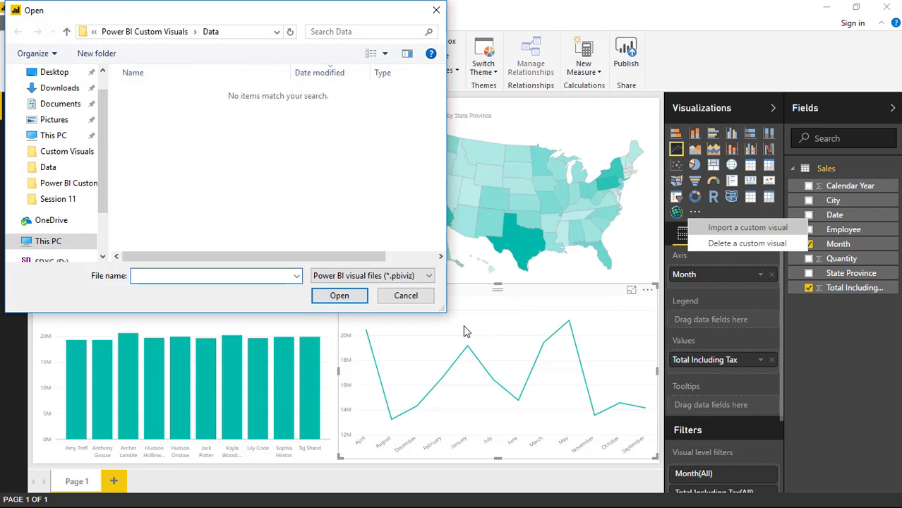
left_click(153, 33)
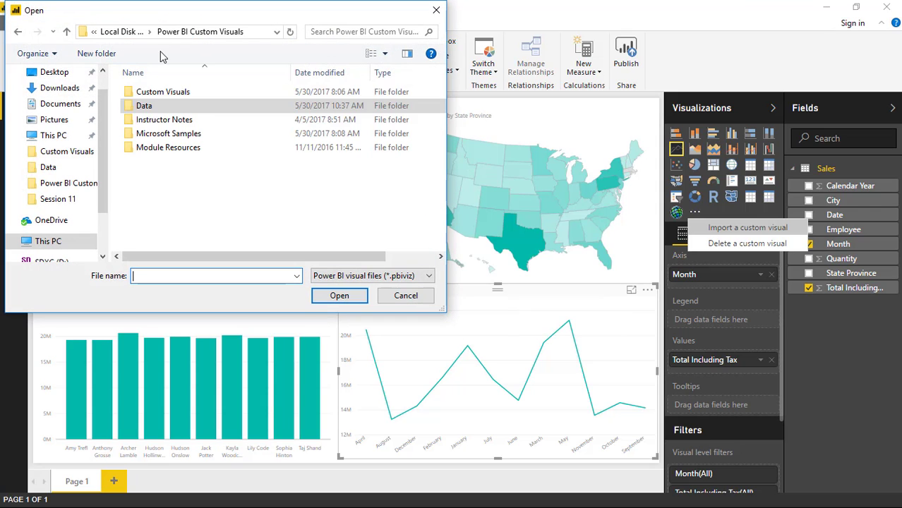
double_click(149, 95)
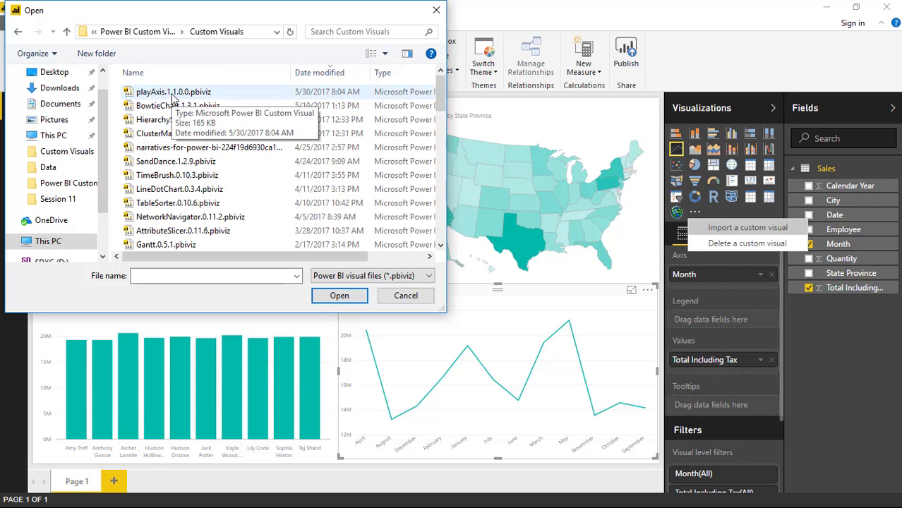
left_click(173, 96)
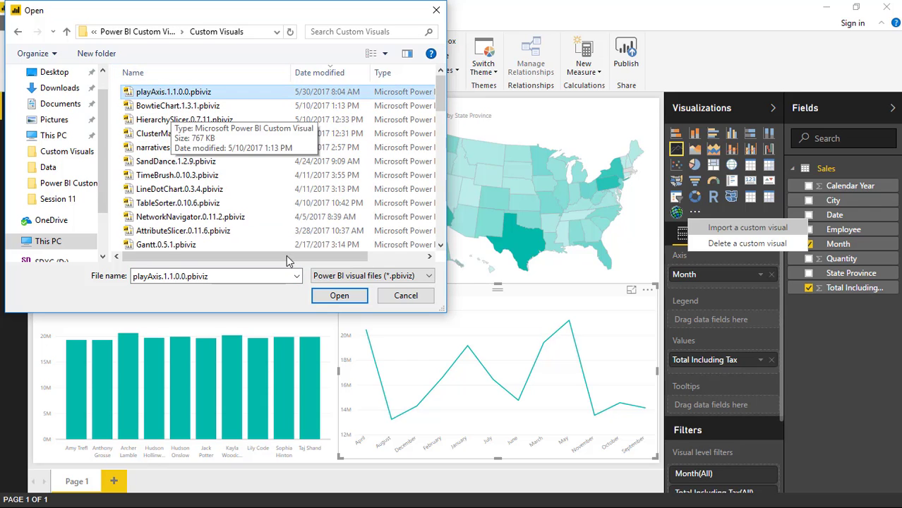
left_click(355, 296)
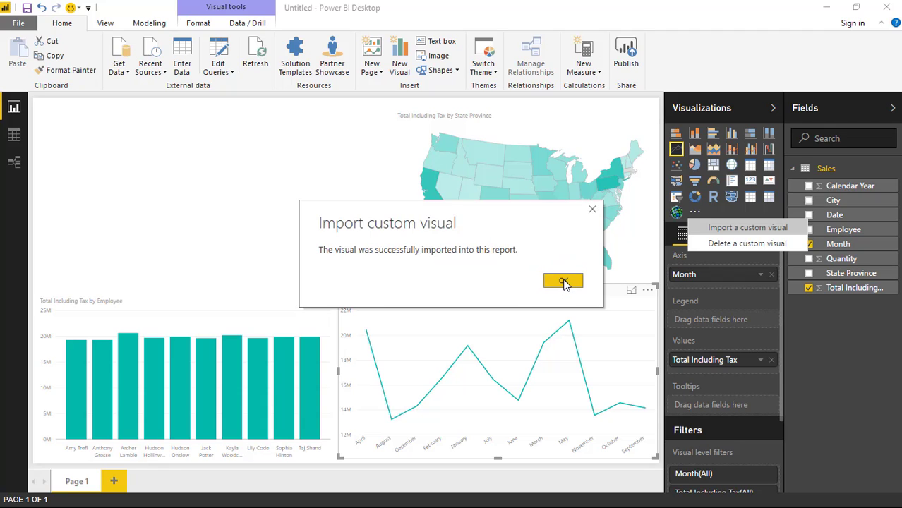
left_click(565, 281)
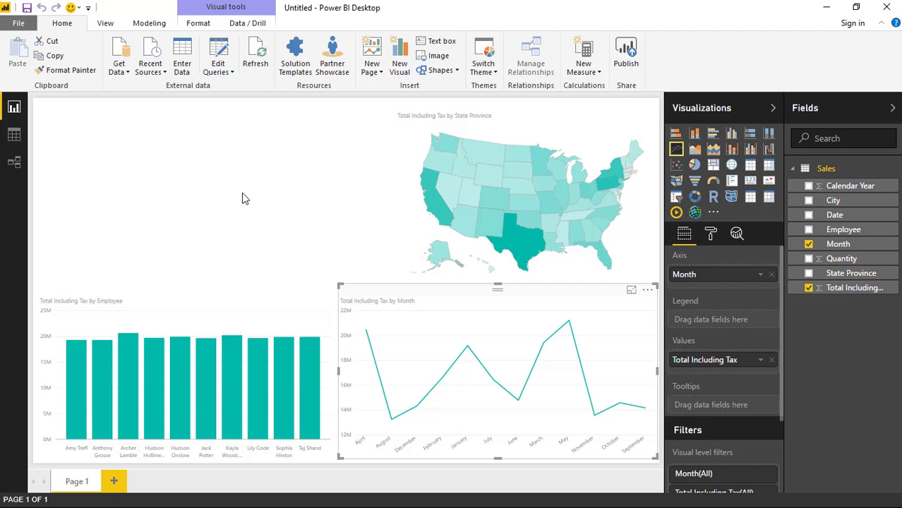
- Add a Play Axis visual with Calendar Year as its field, widened across the empty upper-left area of the report page
left_click(318, 262)
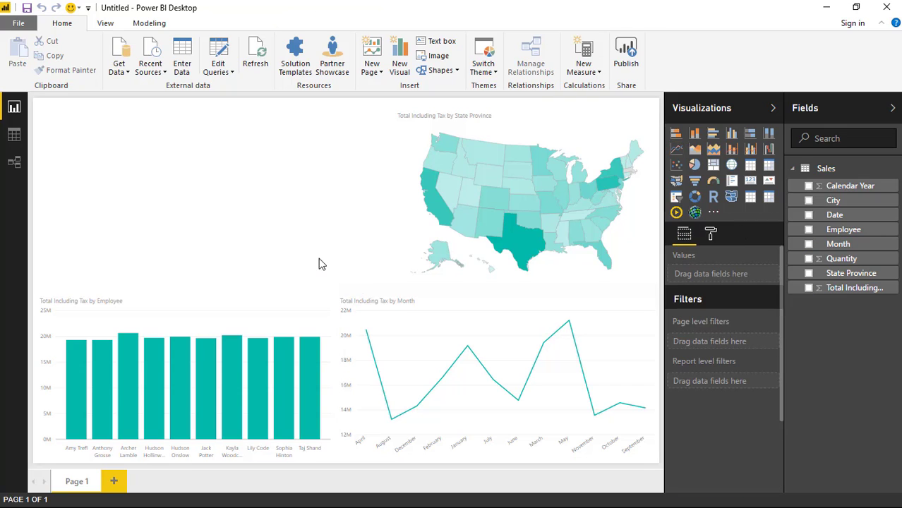
left_click(677, 213)
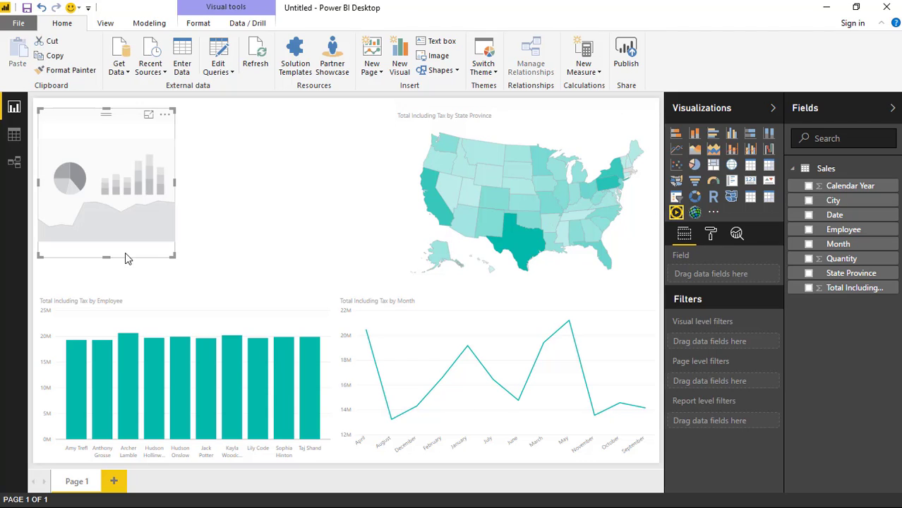
left_click_drag(180, 257, 332, 255)
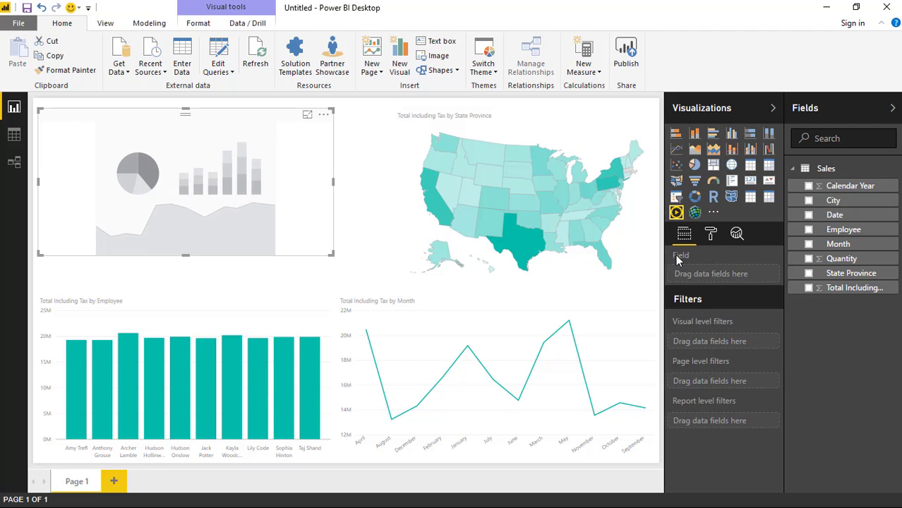
left_click(809, 186)
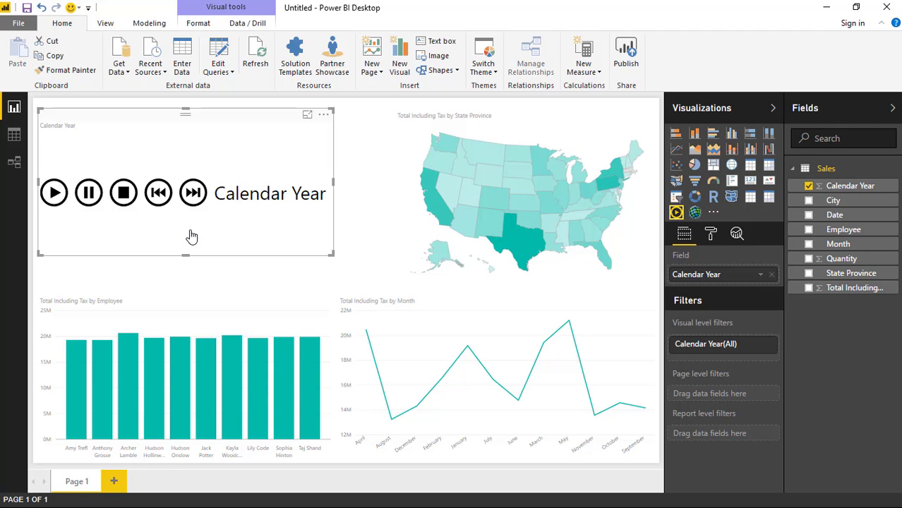
- Play the Calendar Year animation several times to examine how the map, column chart and line chart respond
left_click(57, 200)
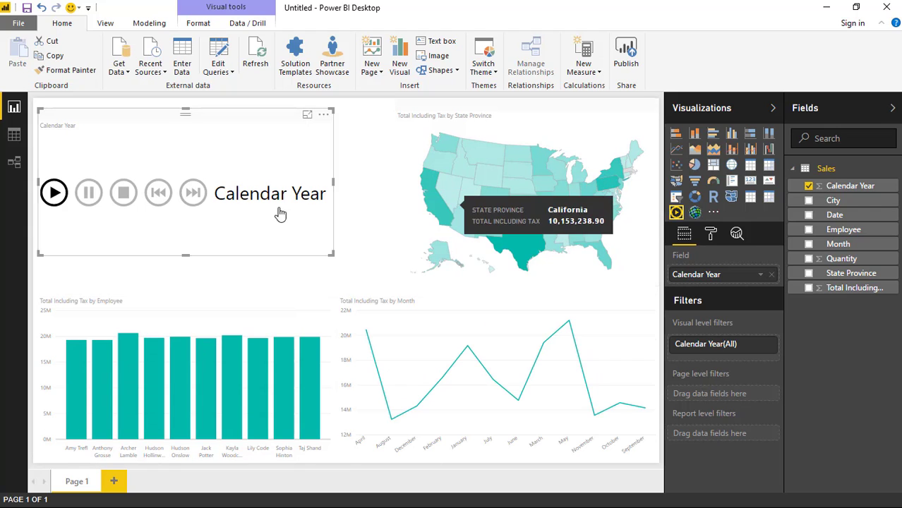
left_click(55, 193)
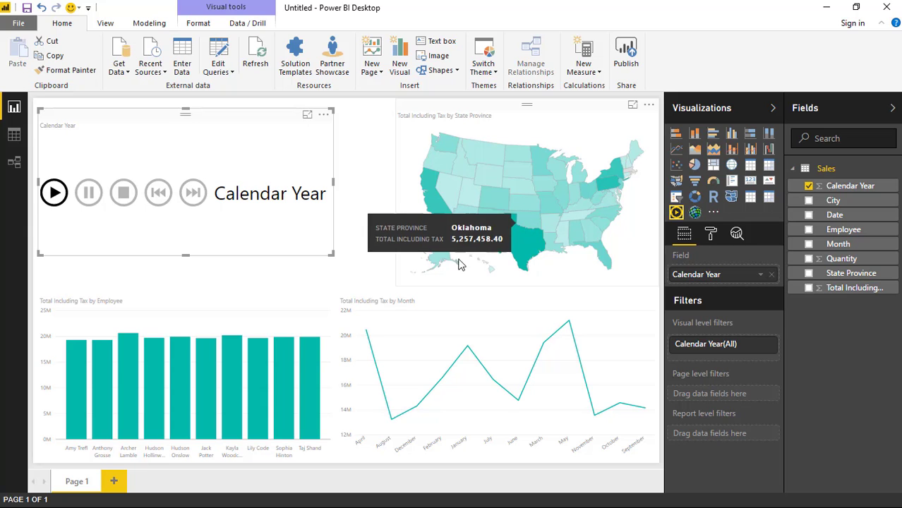
left_click(55, 193)
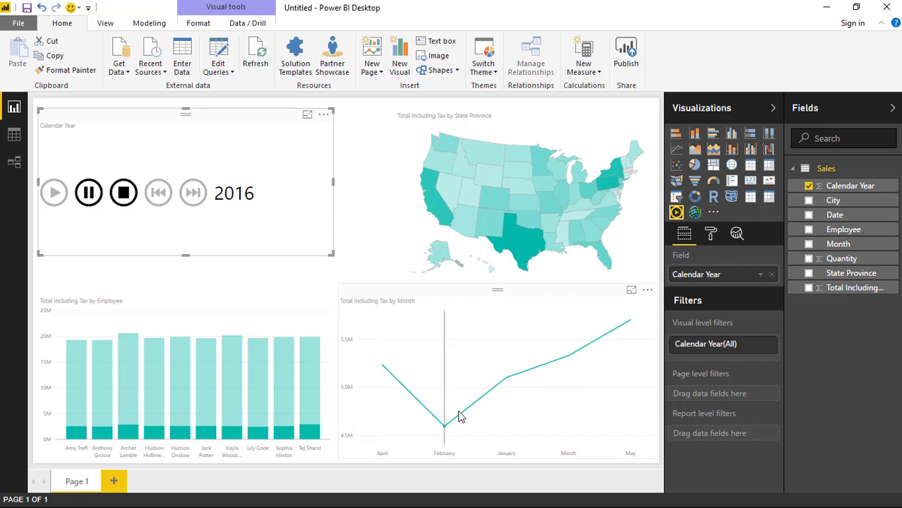
left_click(70, 200)
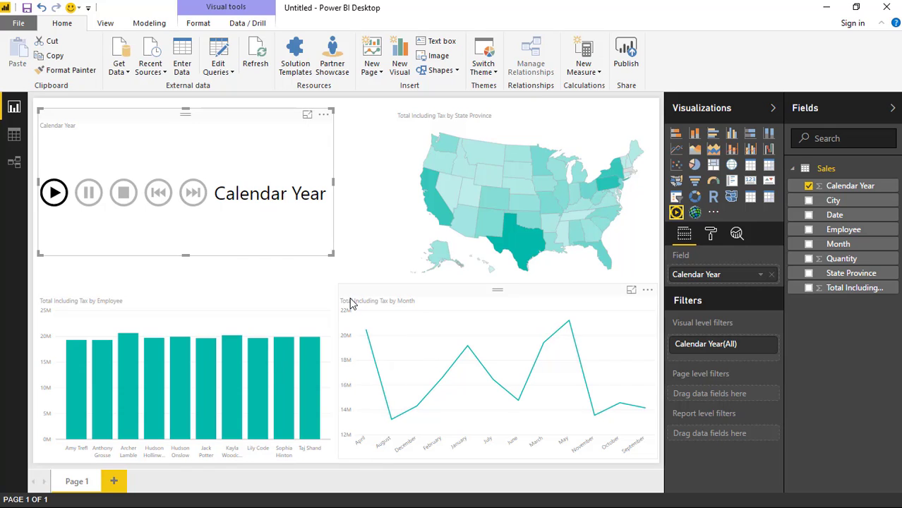
left_click(355, 259)
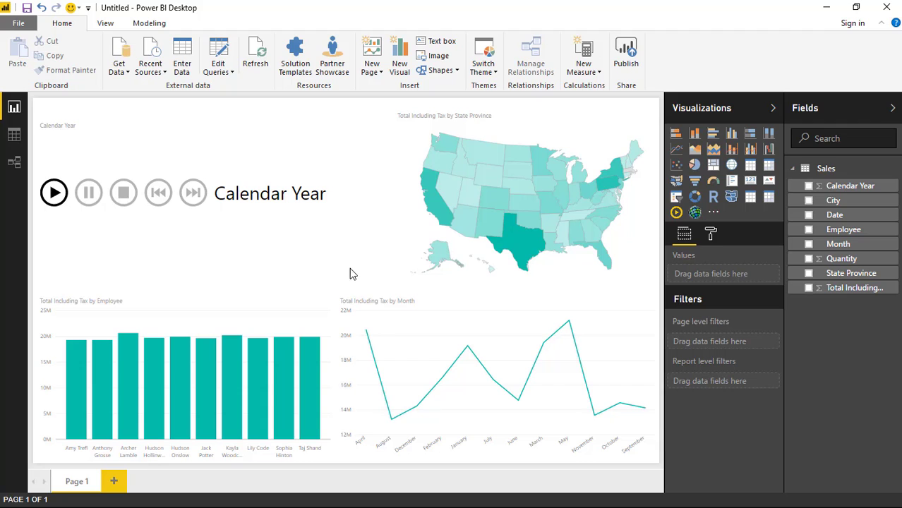
- Replace the Play Axis field with Employee and play the animation
left_click(293, 230)
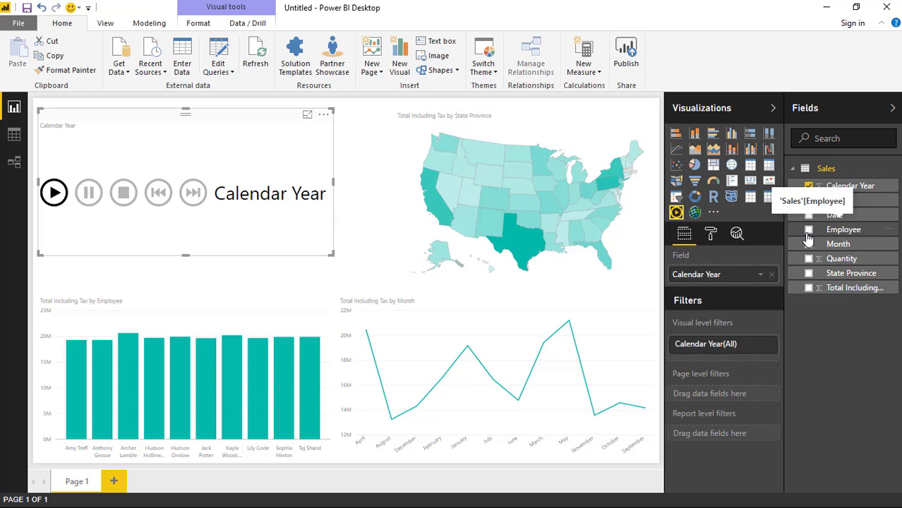
left_click_drag(798, 243, 707, 278)
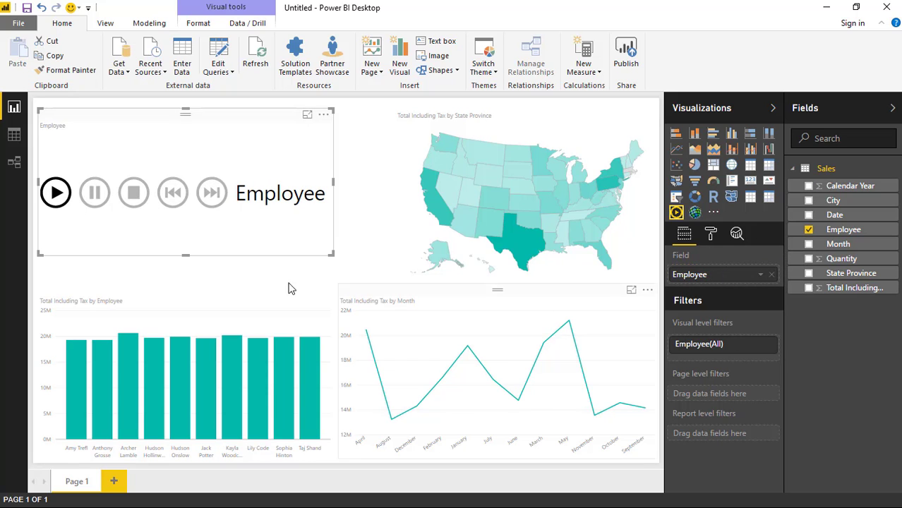
left_click(58, 195)
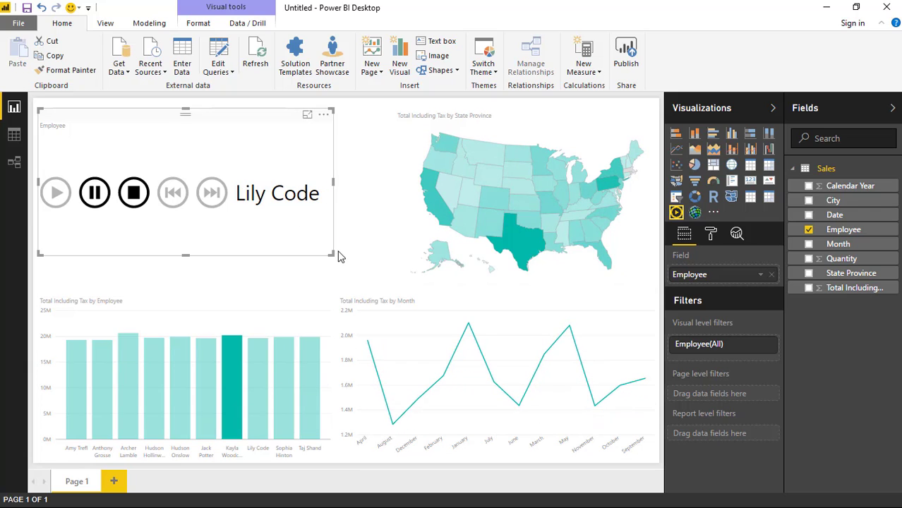
- Widen the Play Axis visual to just short of the shape map and set its field back to Calendar Year
left_click_drag(333, 183, 411, 191)
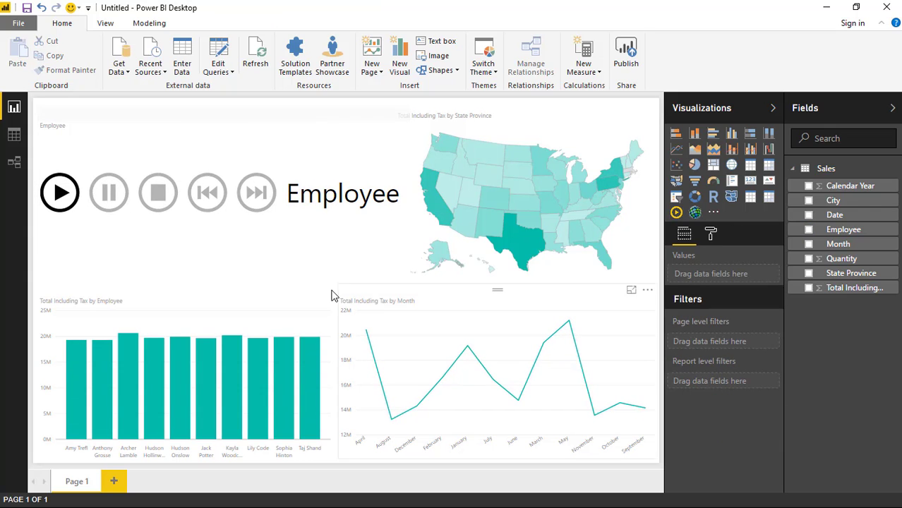
left_click(383, 244)
left_click_drag(407, 261, 361, 260)
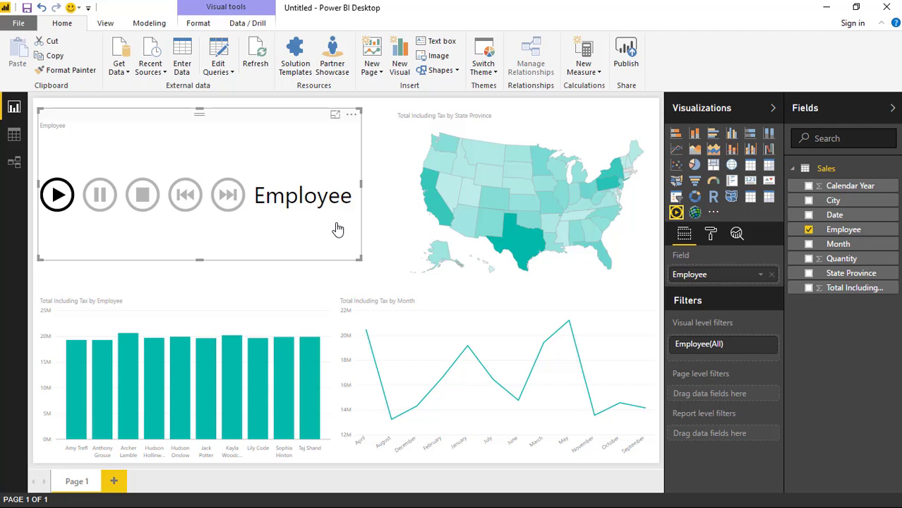
mouse_move(268, 374)
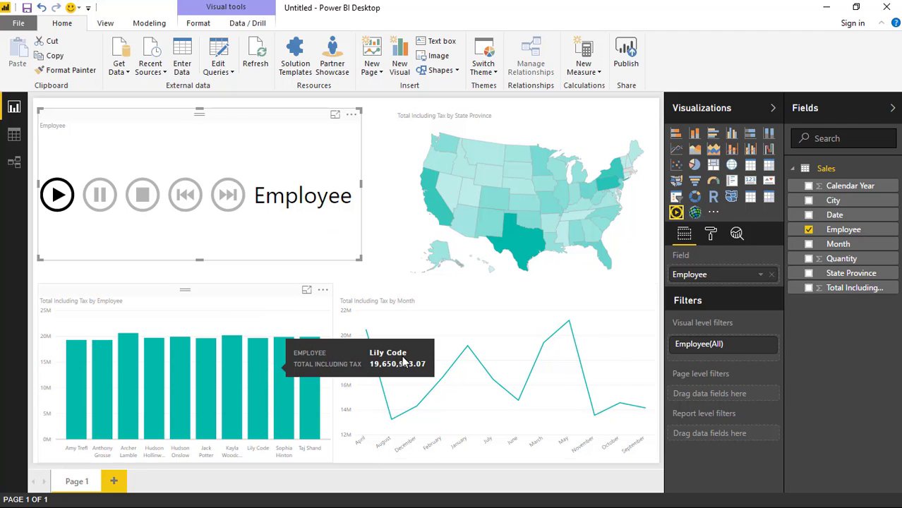
left_click_drag(844, 187, 748, 274)
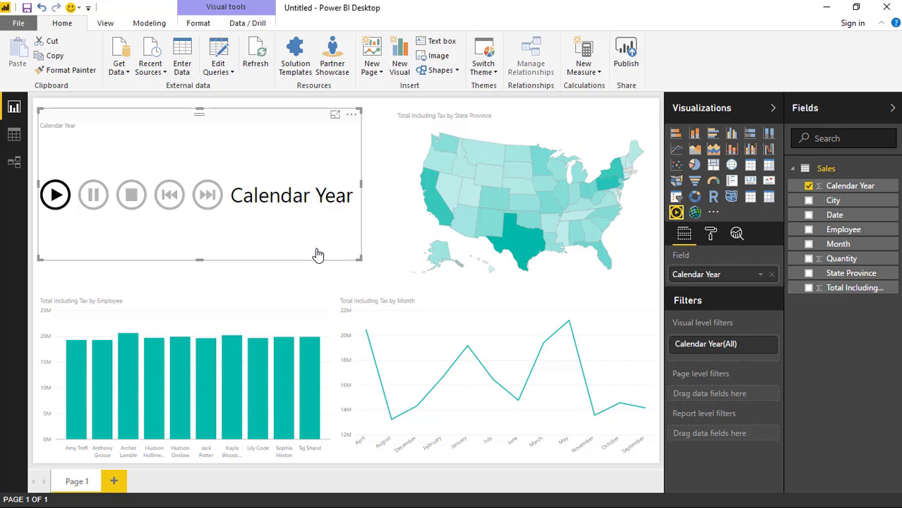
- Turn on Auto Start and Loop in the Play Axis visual's animation settings
left_click(713, 238)
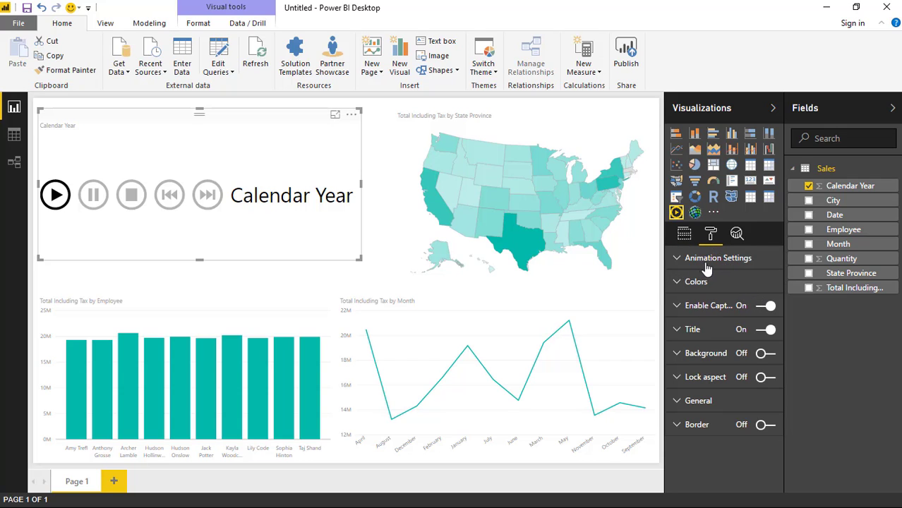
left_click(678, 260)
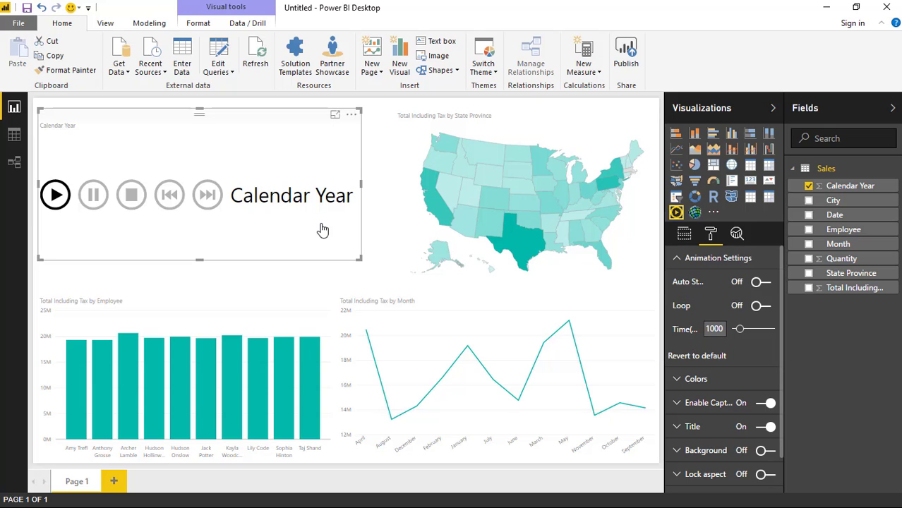
left_click(759, 283)
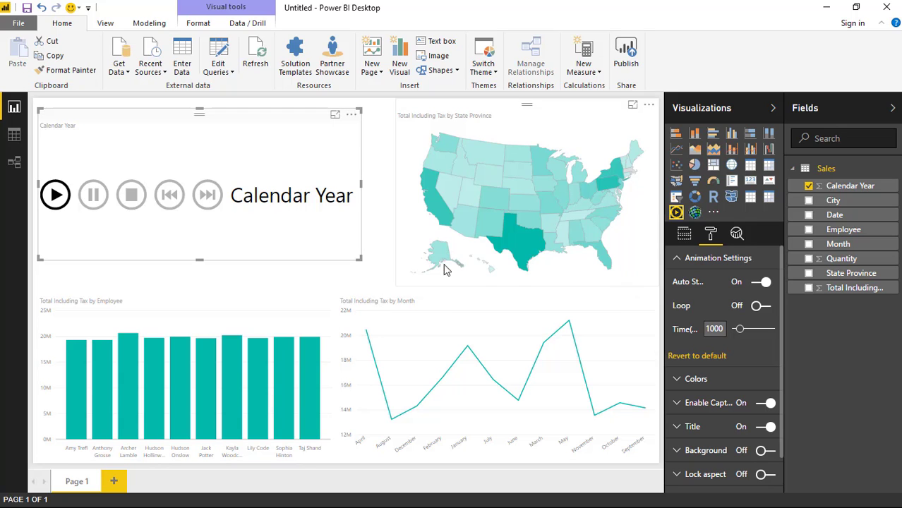
left_click(759, 311)
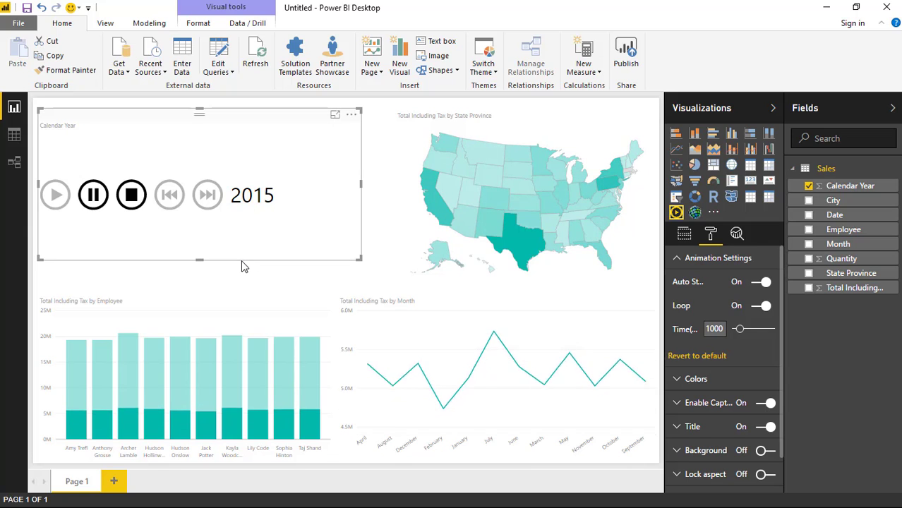
mouse_move(259, 338)
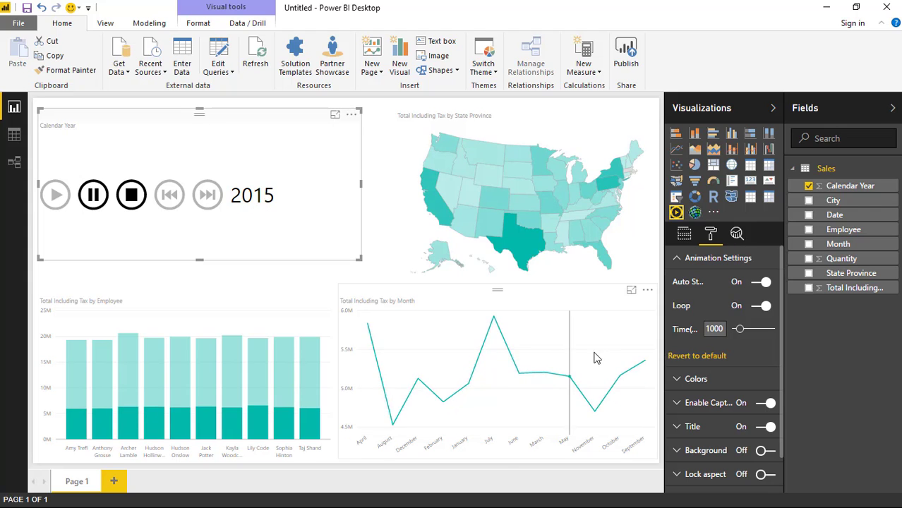
- Try an animation time of 2795 for the Play Axis, and reduce it to 500
left_click_drag(739, 329, 752, 329)
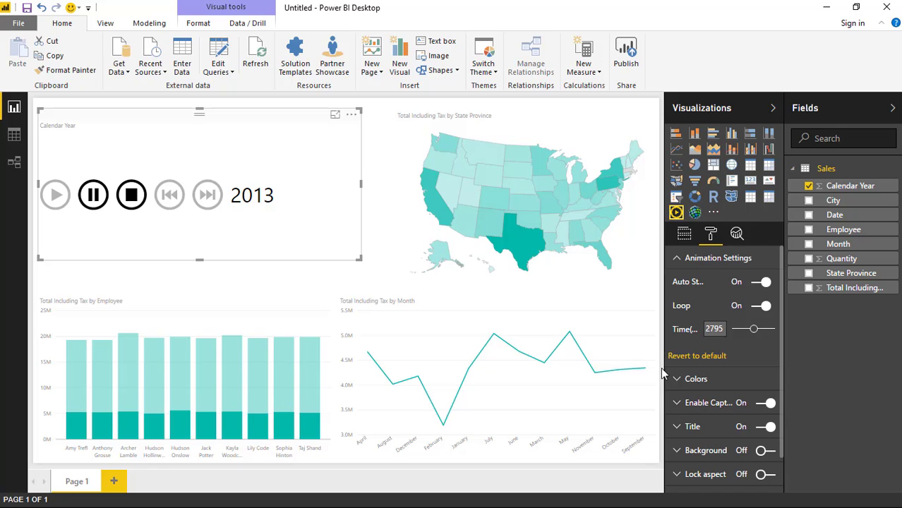
left_click_drag(748, 337, 731, 339)
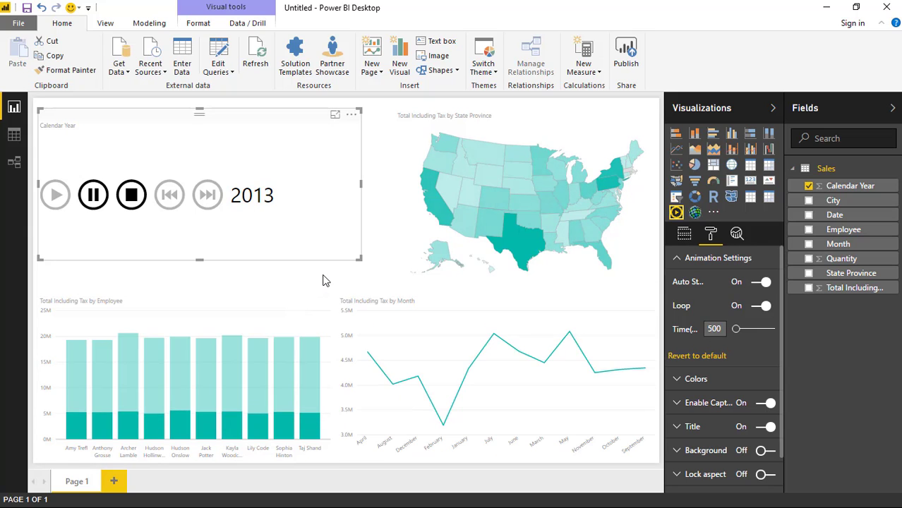
left_click(677, 260)
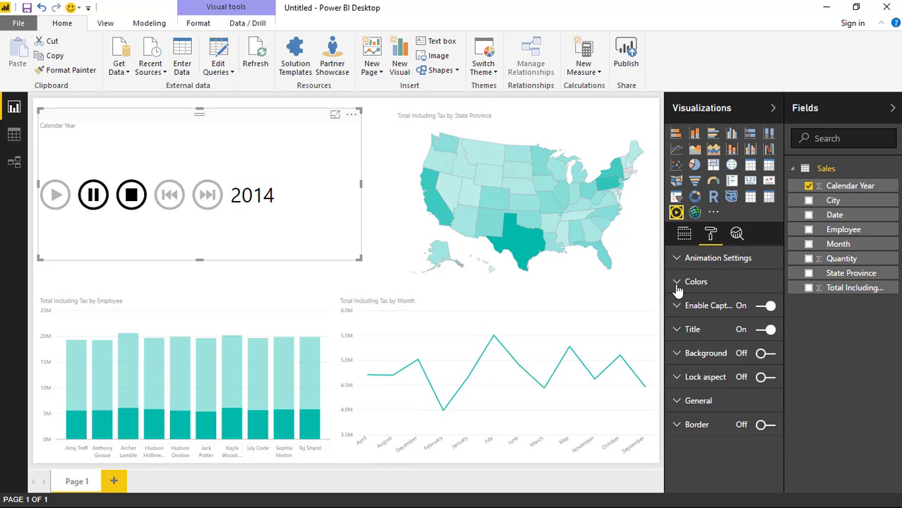
- Try individual button colors on the Play Axis with a purple Play button, and revert the colors to default
left_click(677, 284)
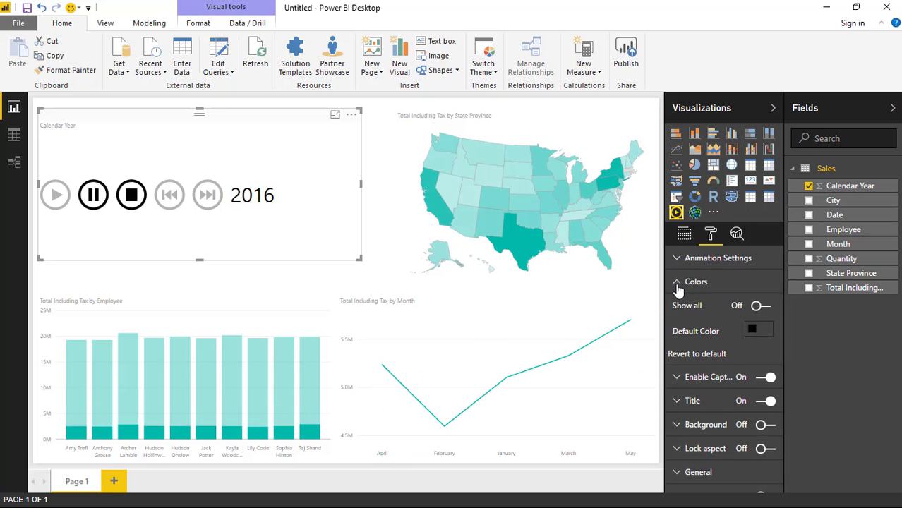
left_click(760, 307)
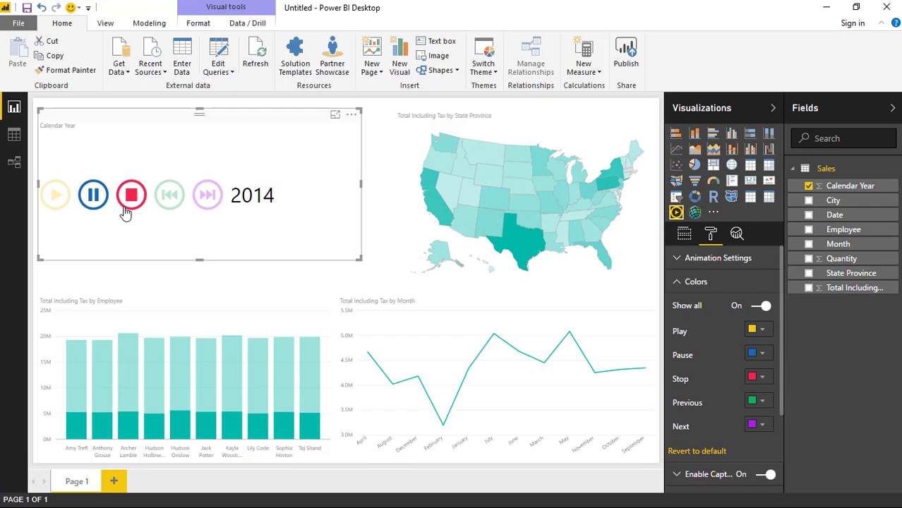
left_click(764, 331)
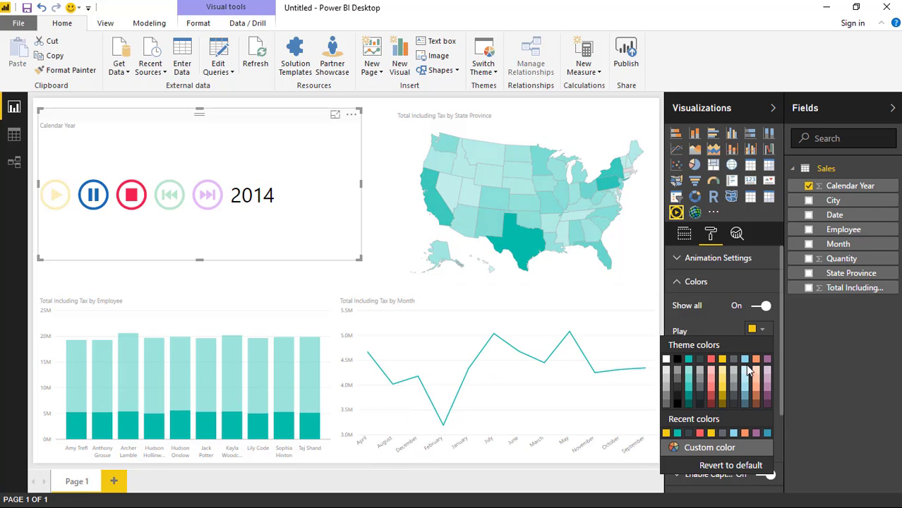
left_click(768, 371)
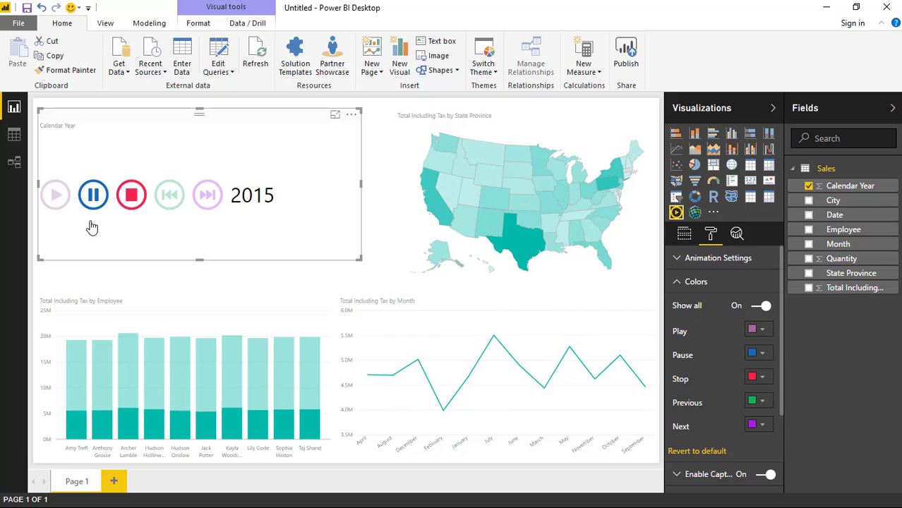
left_click(707, 453)
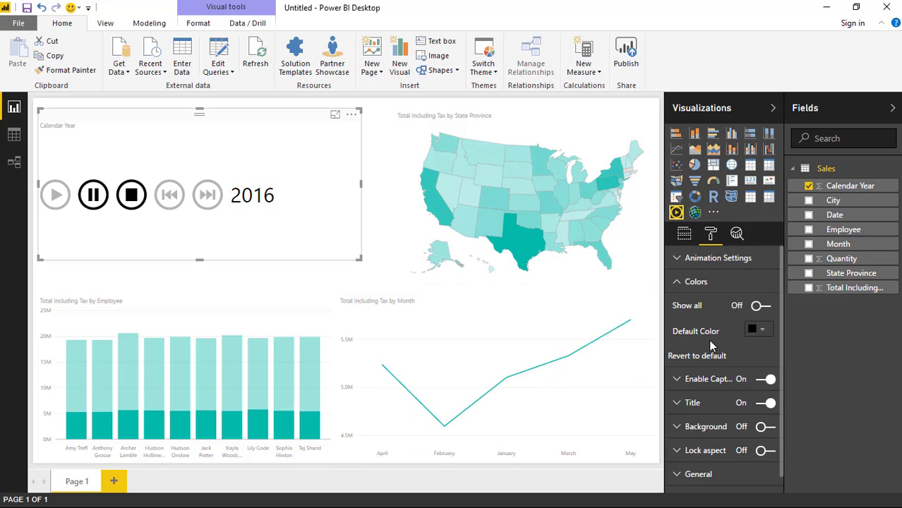
- Set the Play Axis default color to red and turn on Show all for individual button colors
left_click(763, 330)
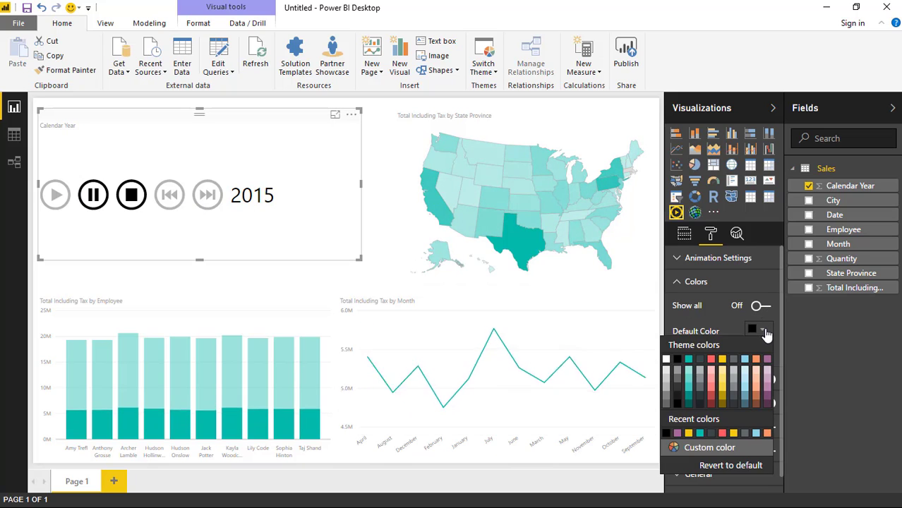
left_click(711, 359)
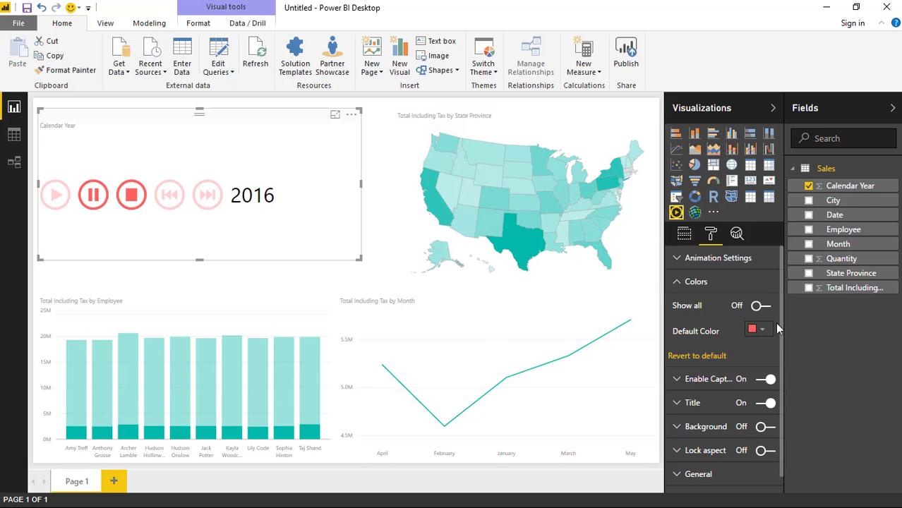
left_click(758, 308)
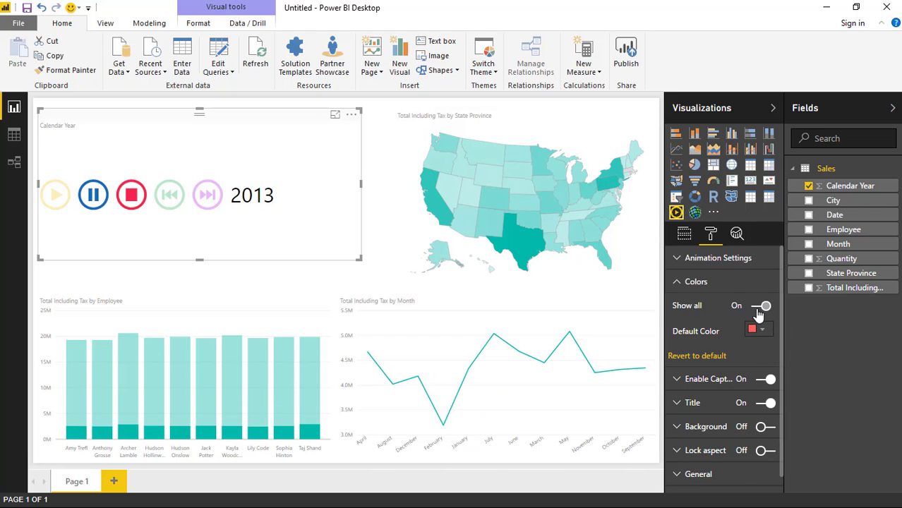
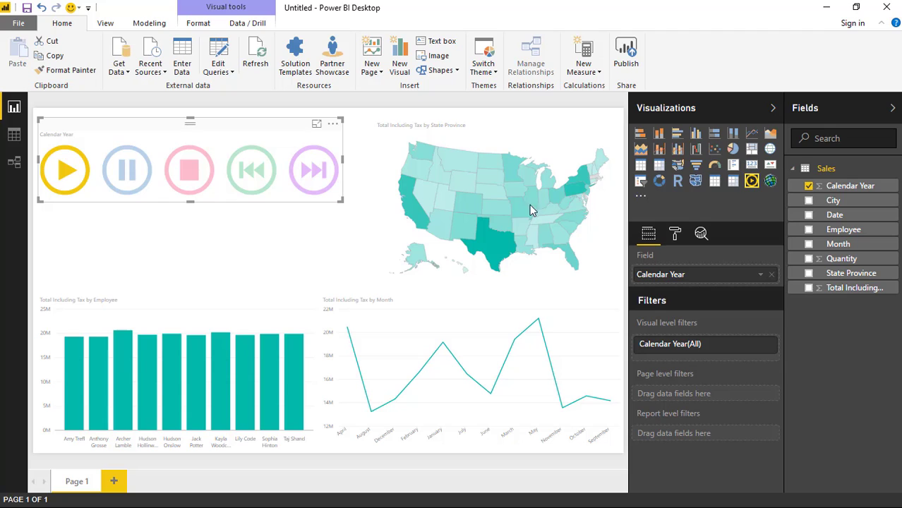
- Add a card visual with the Calendar Year field and open the field's aggregation options
left_click(289, 258)
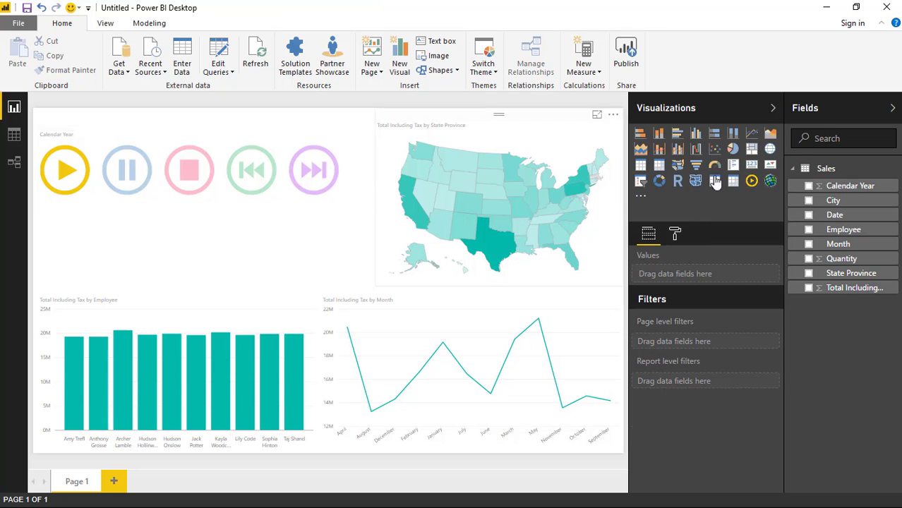
left_click(751, 167)
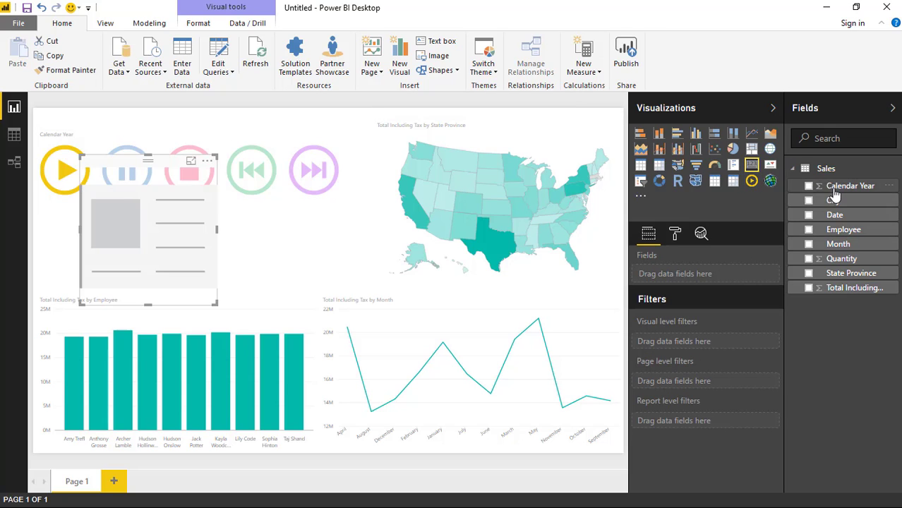
left_click(809, 186)
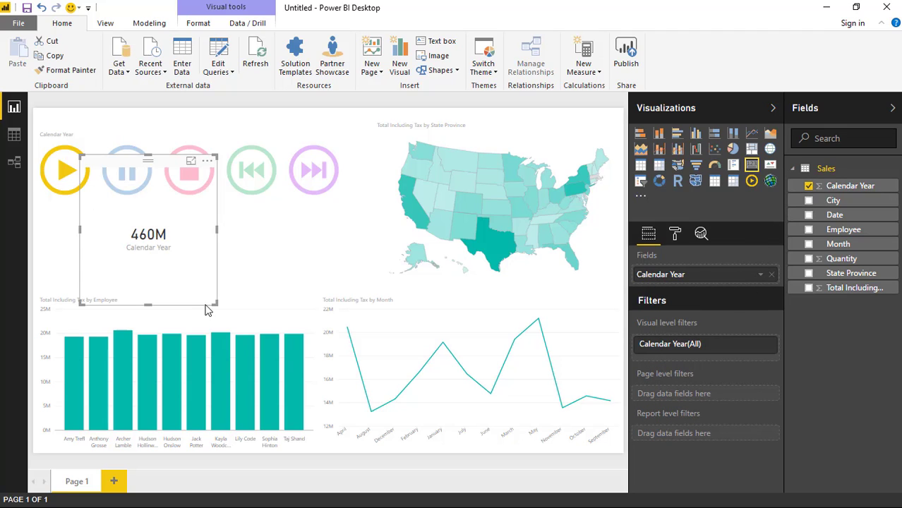
left_click(761, 275)
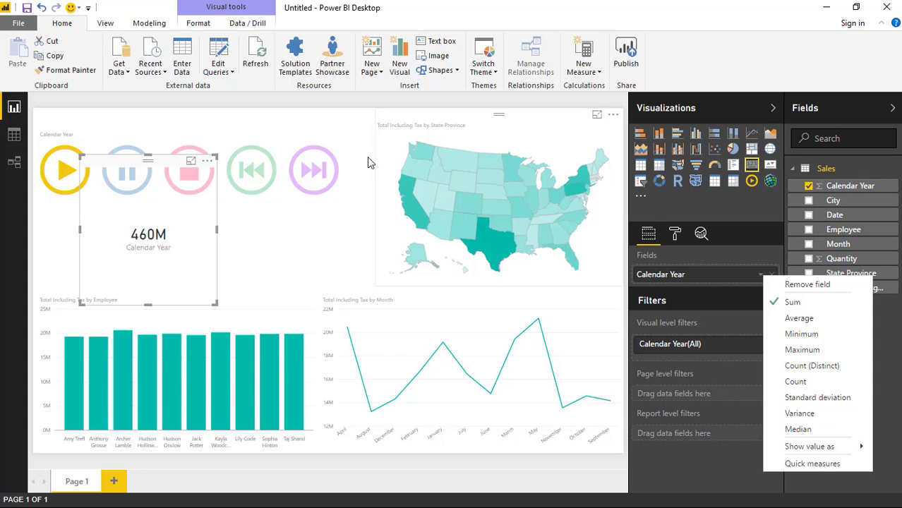
- Set the default summarization of the Calendar Year field to Don't summarize
left_click(851, 191)
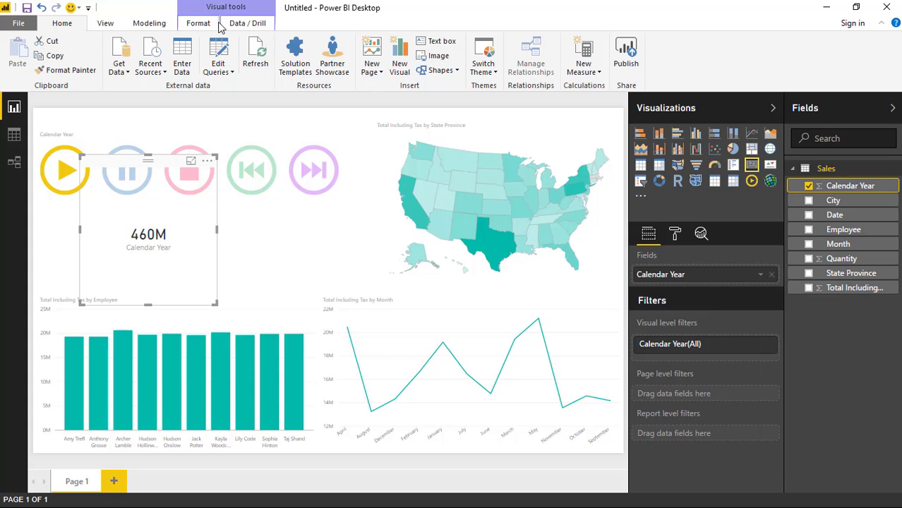
left_click(149, 24)
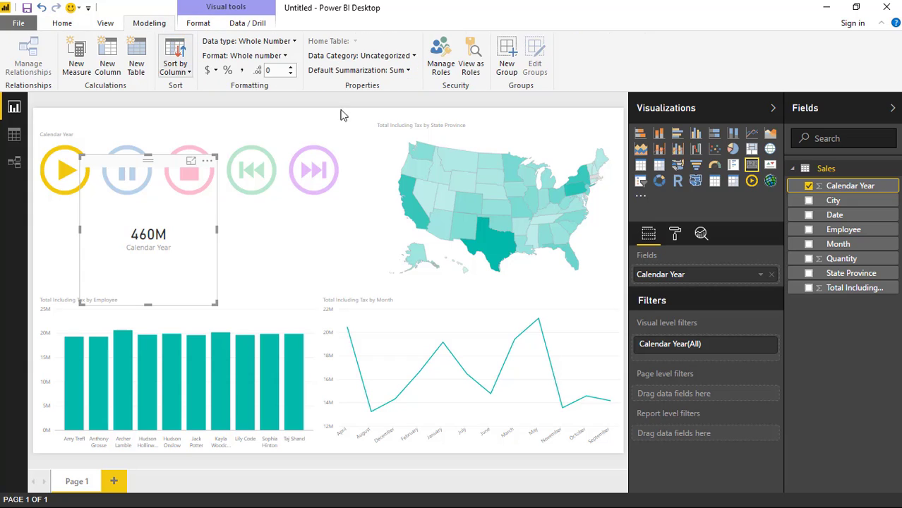
left_click(402, 71)
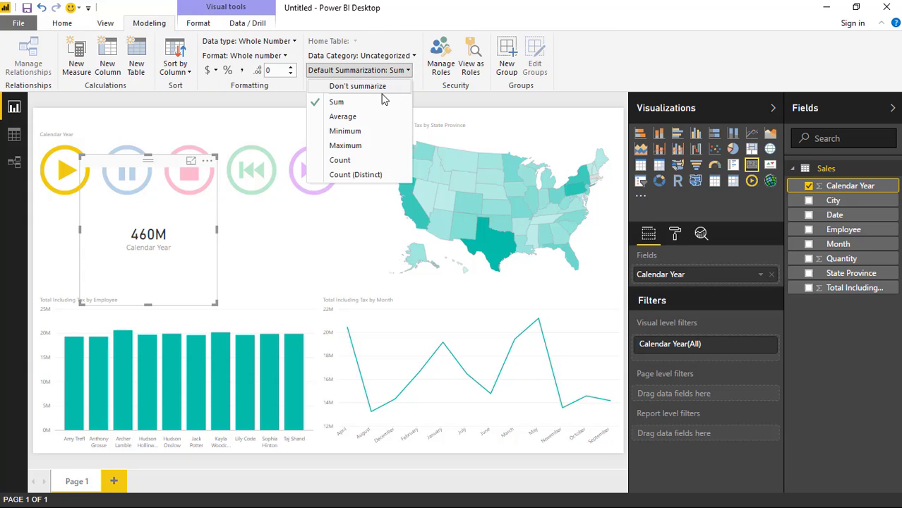
left_click(360, 86)
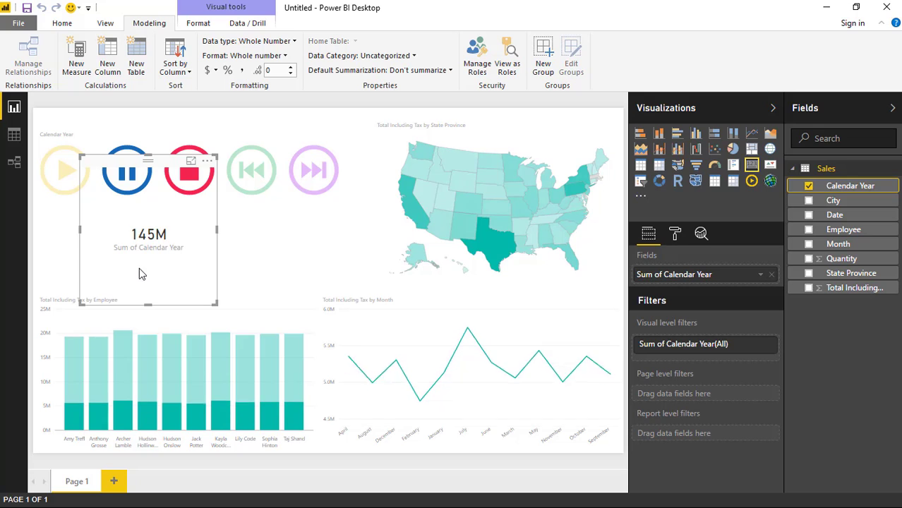
- Remove Sum of Calendar Year from the card and add a fresh card visual with the Calendar Year field
left_click(759, 275)
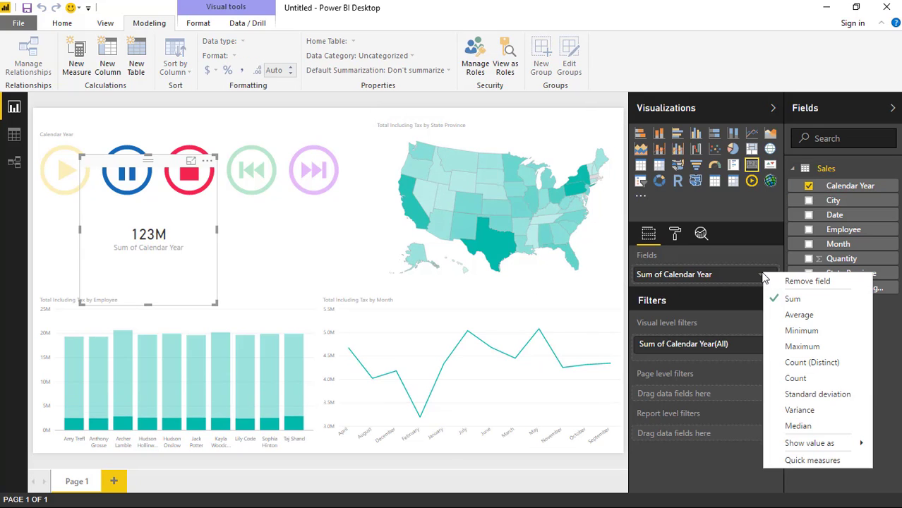
left_click(805, 281)
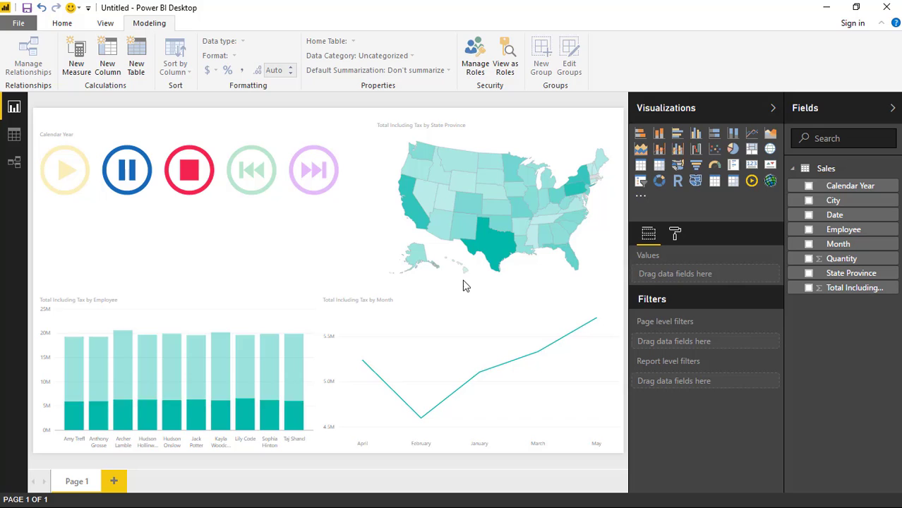
left_click(752, 164)
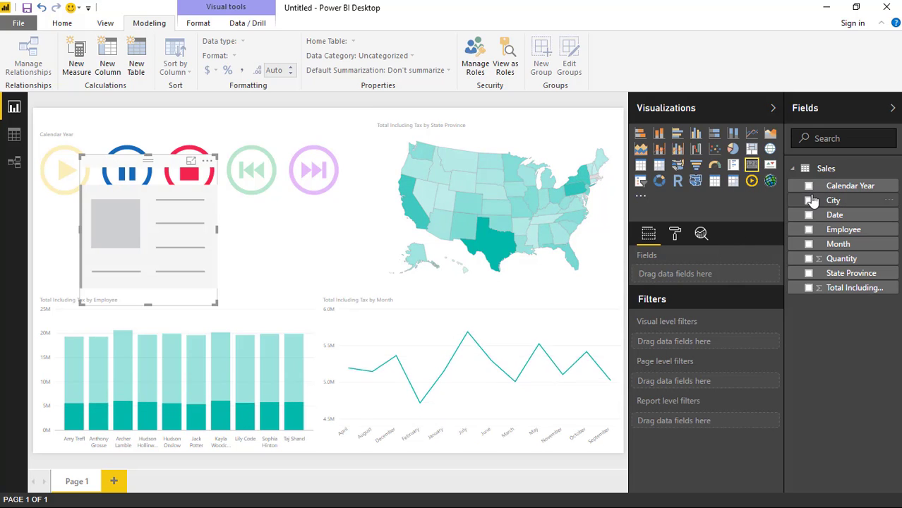
left_click(809, 186)
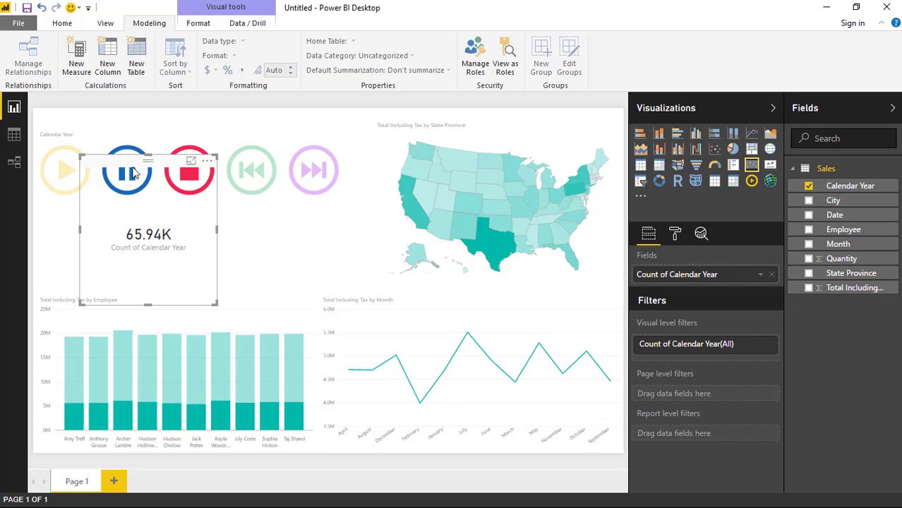
- Check the aggregation options of Calendar Year on the new card and delete the card
left_click(761, 275)
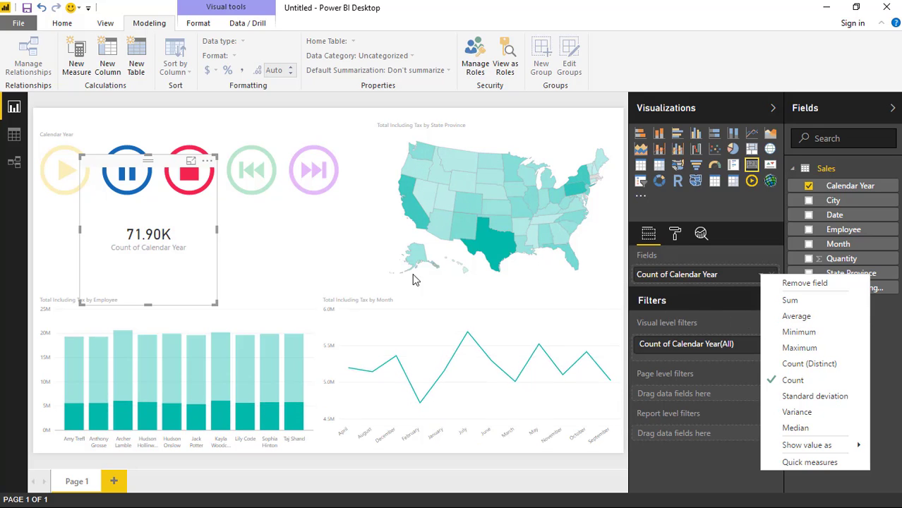
left_click(151, 293)
key("Delete")
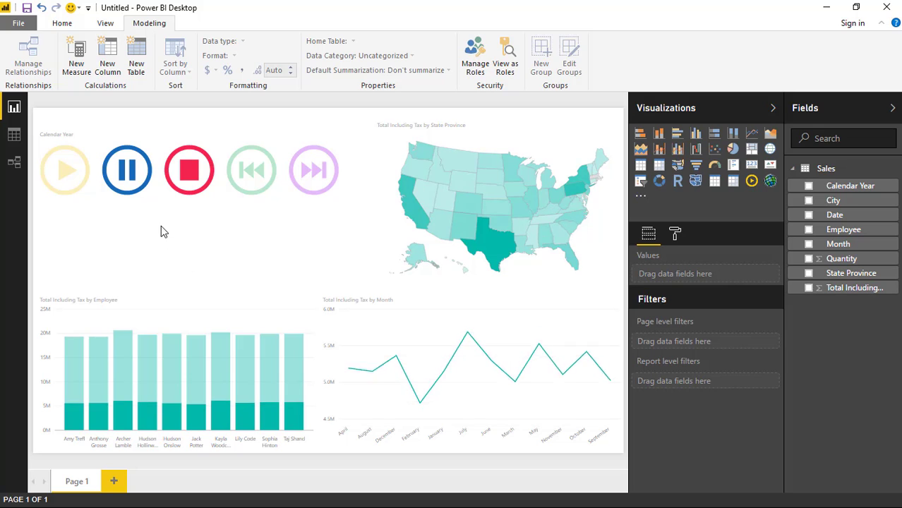
- Enable the caption on the Play Axis visual and set its text size to 30
left_click(157, 198)
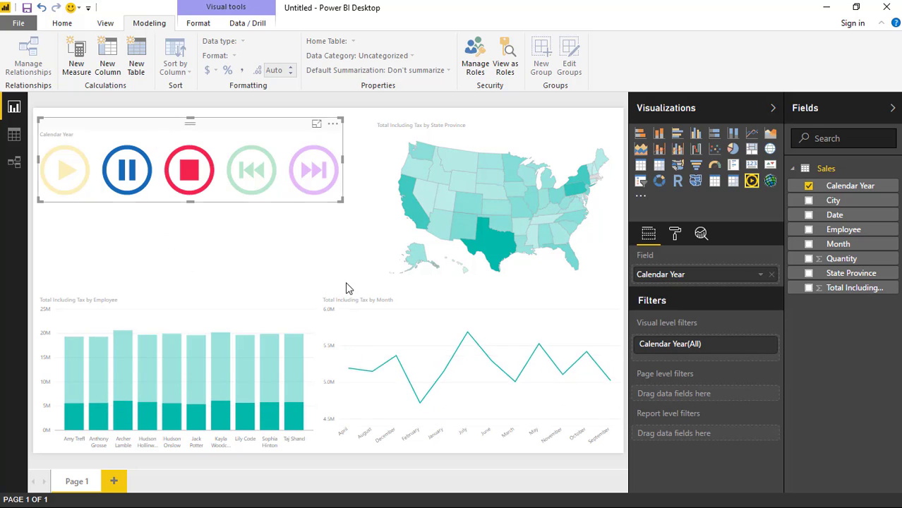
left_click(675, 237)
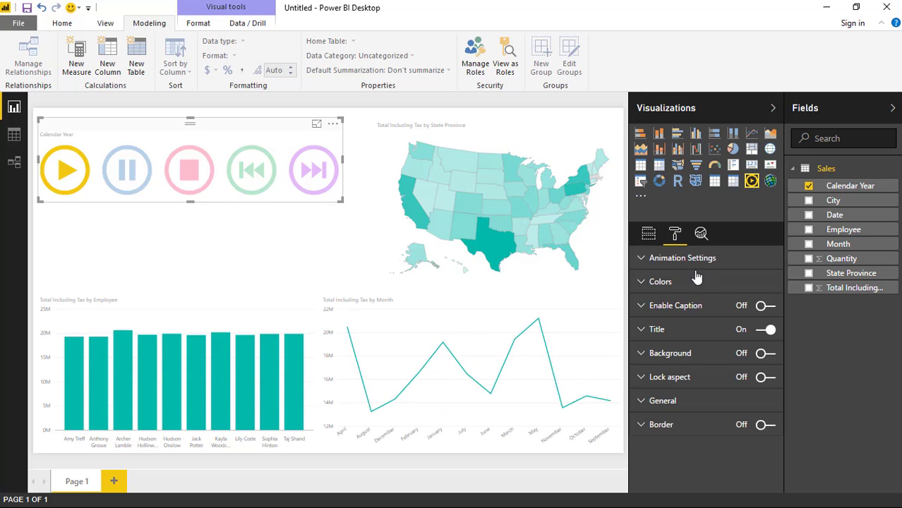
left_click(657, 309)
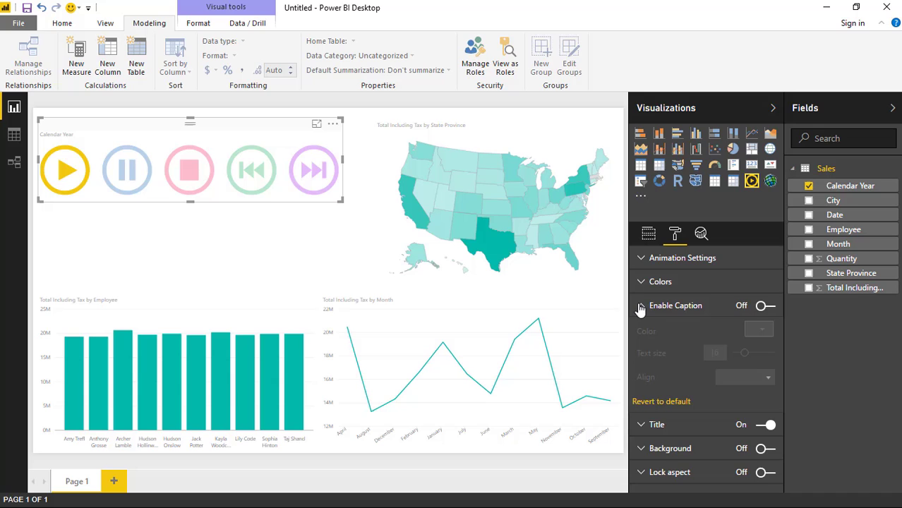
left_click(769, 308)
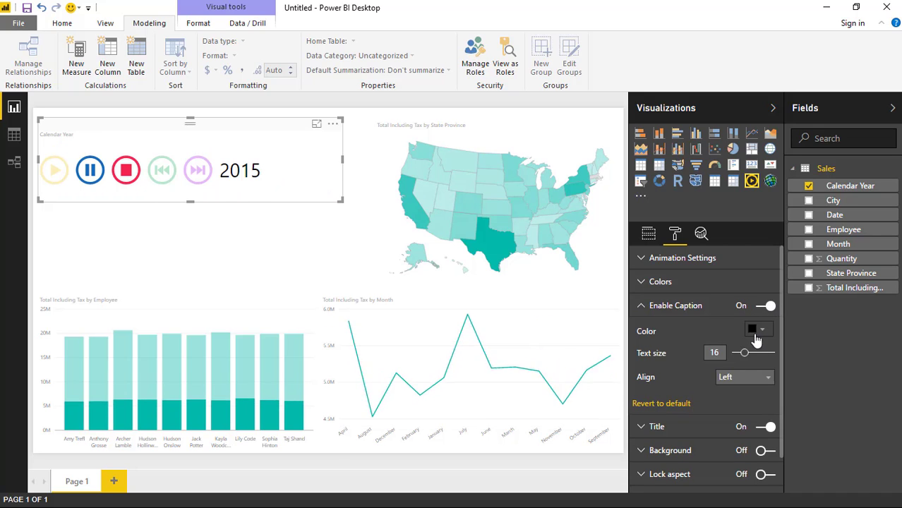
left_click_drag(744, 353, 763, 354)
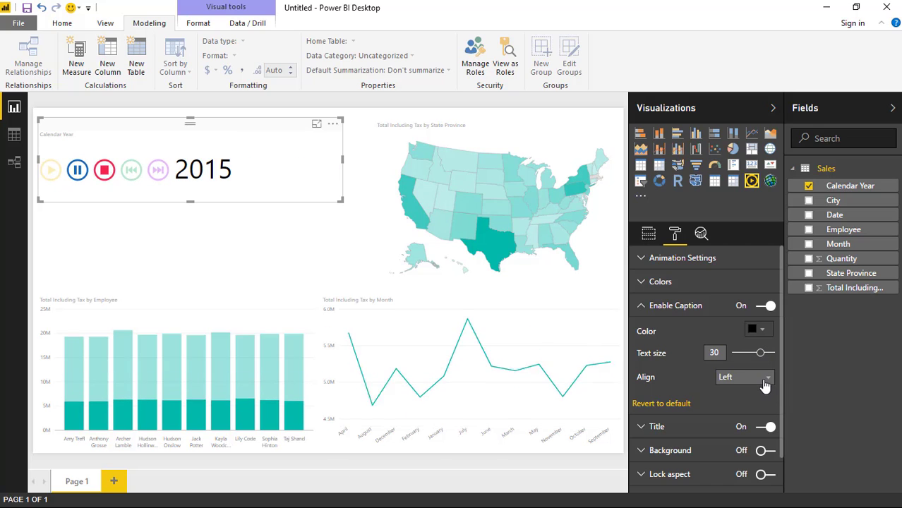
- Try Right and Center alignment for the Play Axis caption, and set it back to Left
left_click(767, 377)
left_click(742, 392)
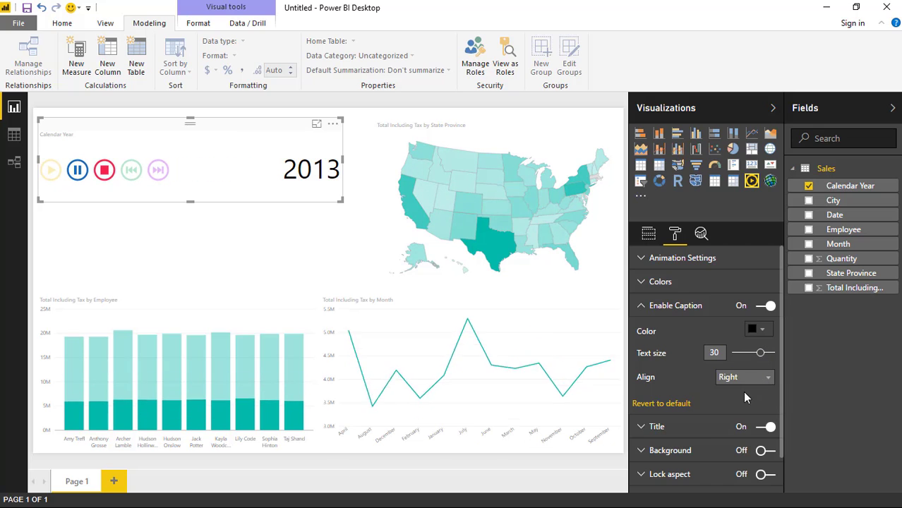
left_click(754, 377)
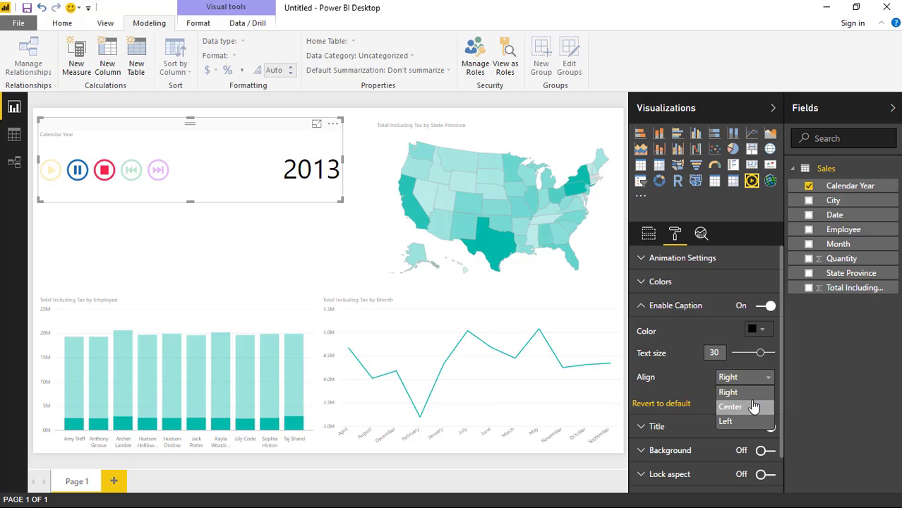
left_click(731, 407)
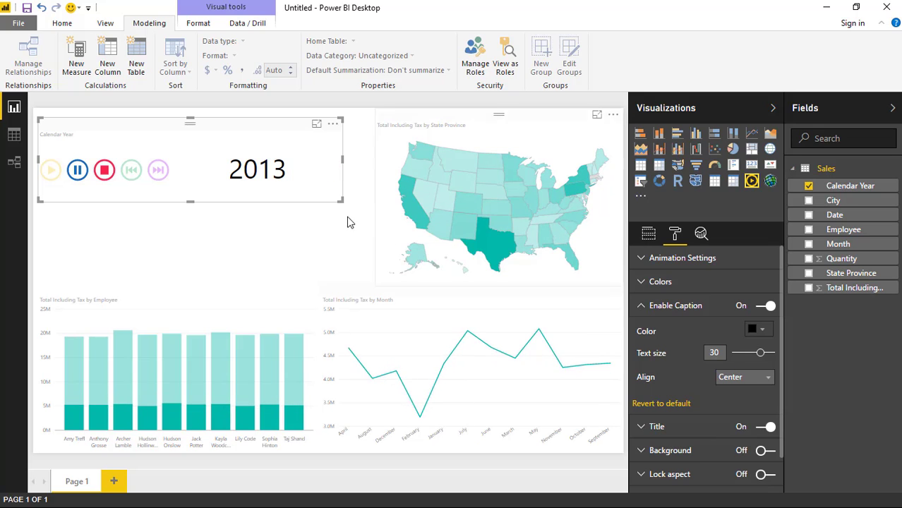
left_click(739, 377)
left_click(727, 421)
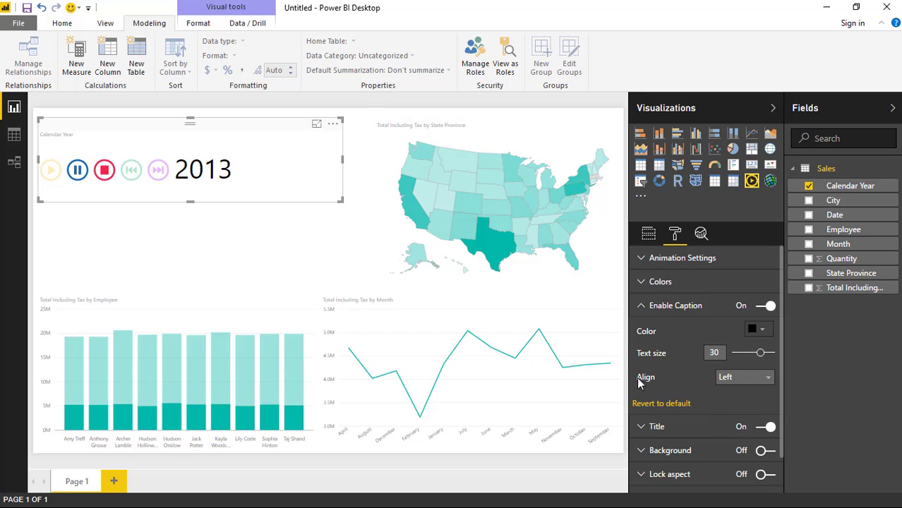
left_click(643, 309)
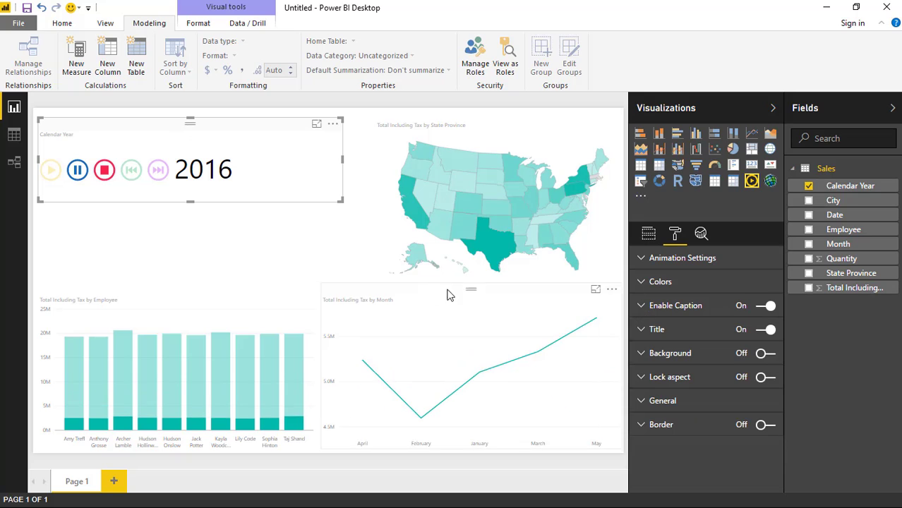
- Stop the Play Axis animation and deselect the visual
left_click(104, 169)
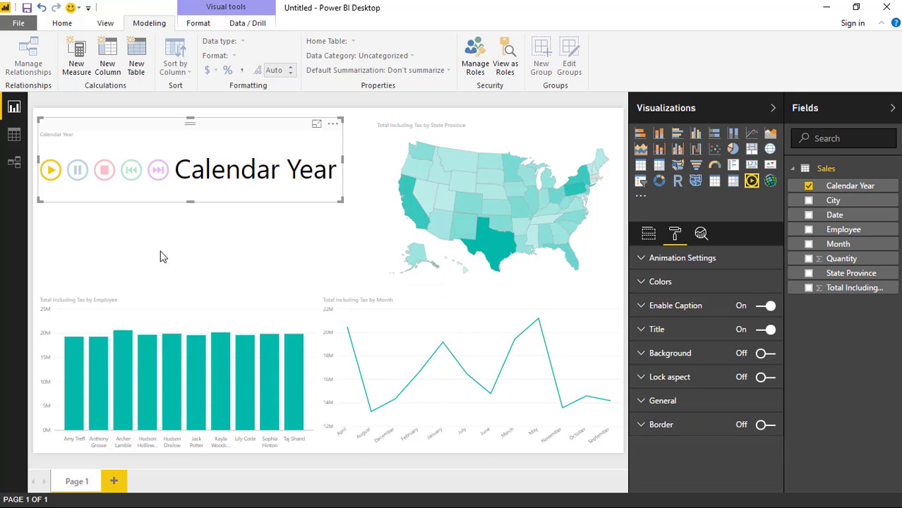
left_click(166, 230)
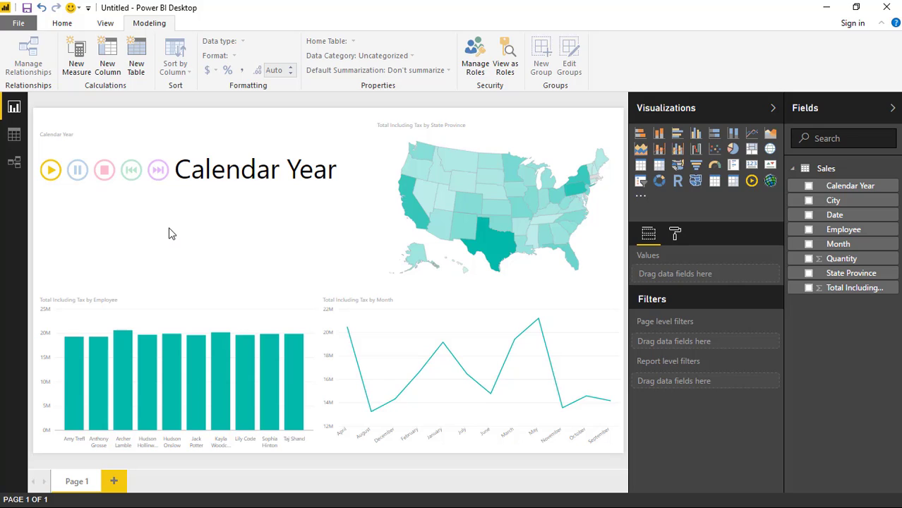